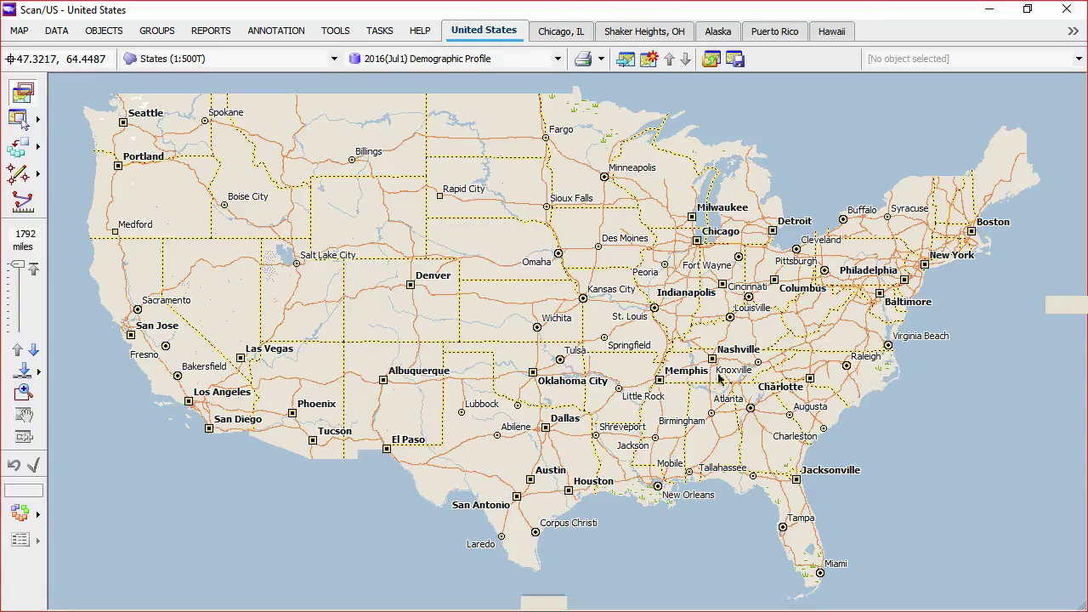
Measure the distance in Florida from The Villages through Lake City to Jacksonville
click(727, 424)
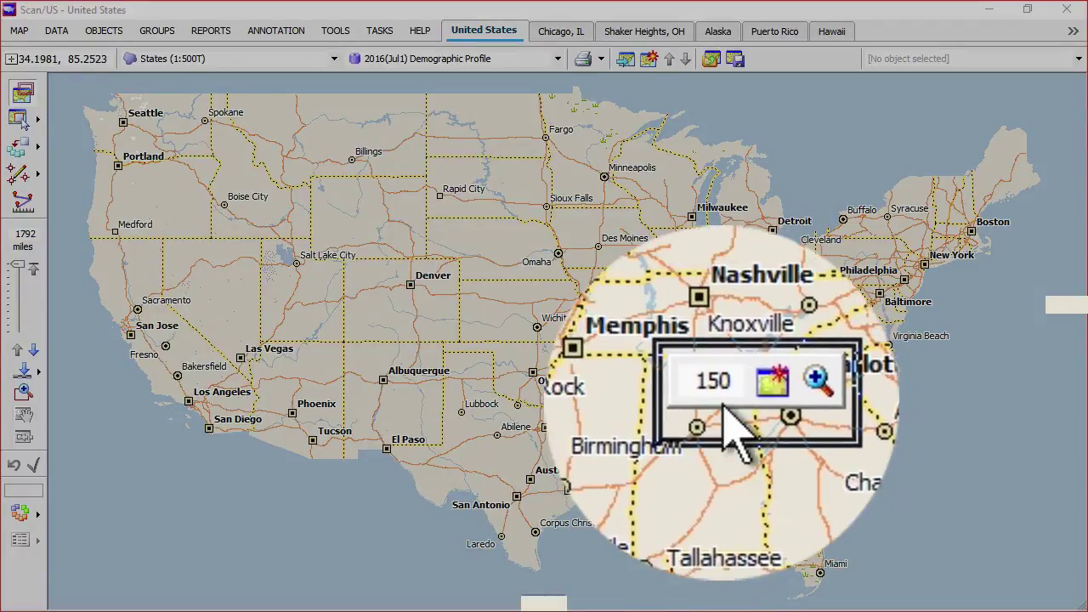
drag(722, 413, 758, 433)
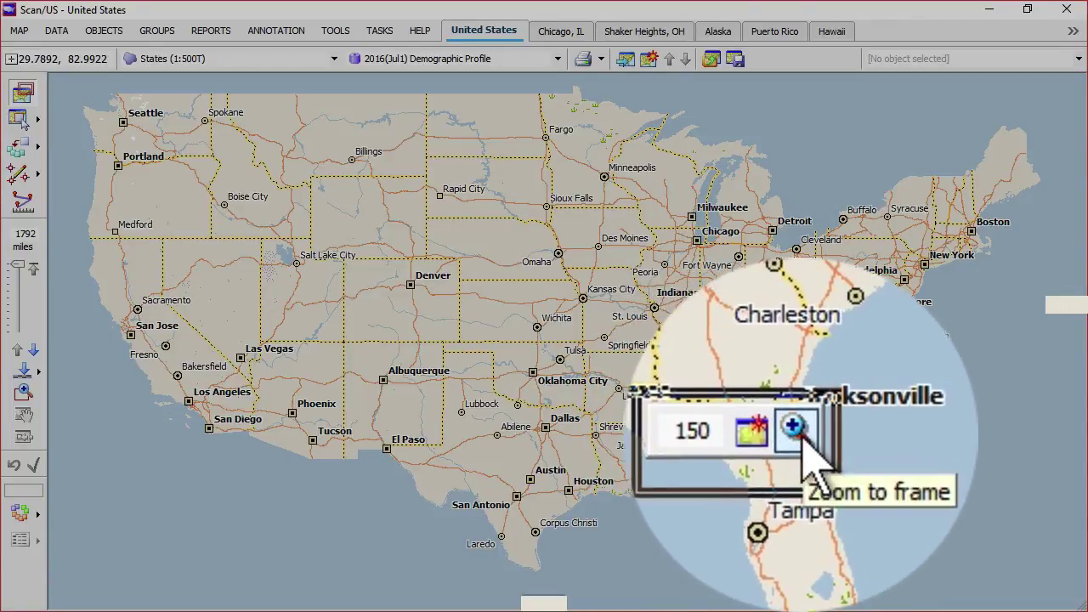
click(795, 429)
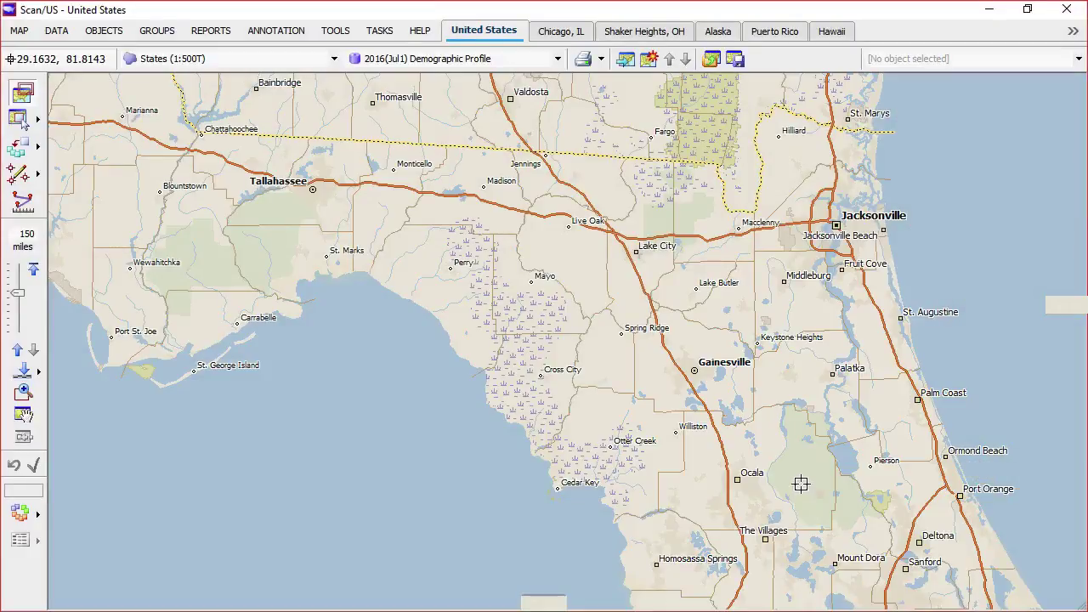
click(23, 202)
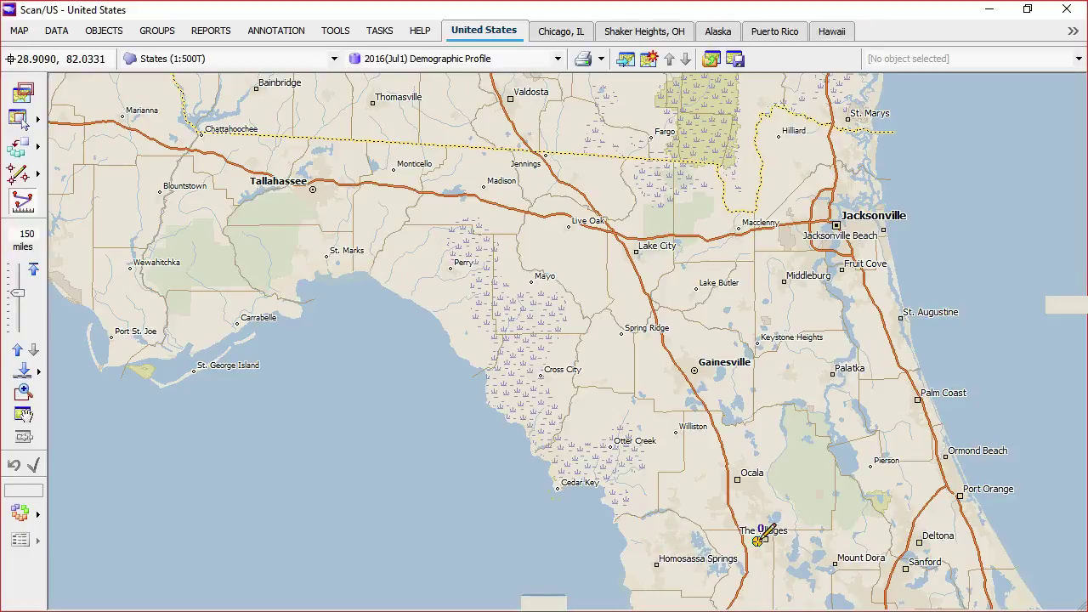
click(635, 245)
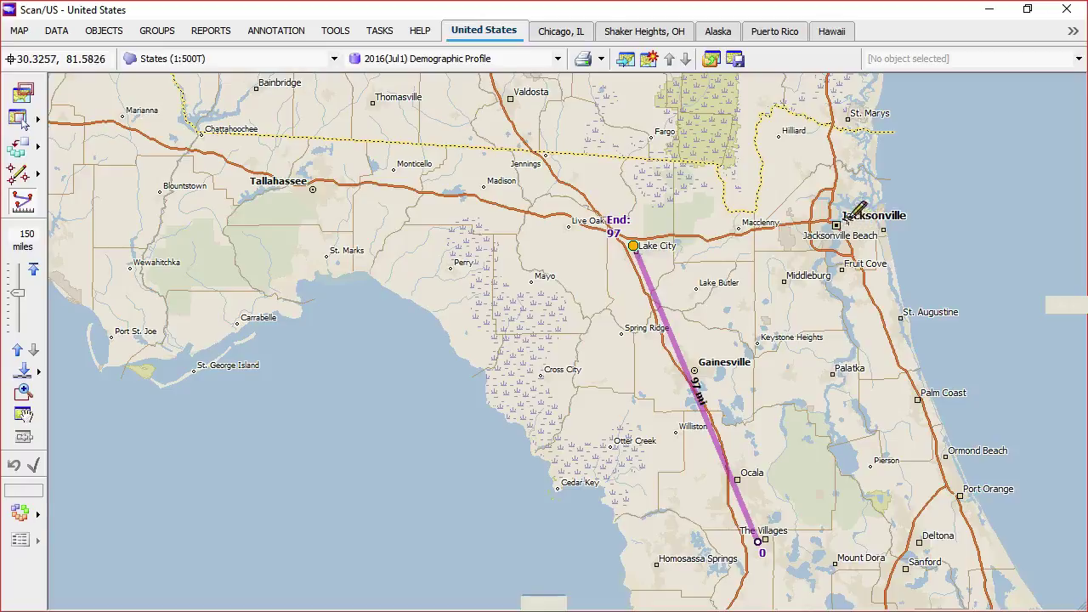
click(834, 217)
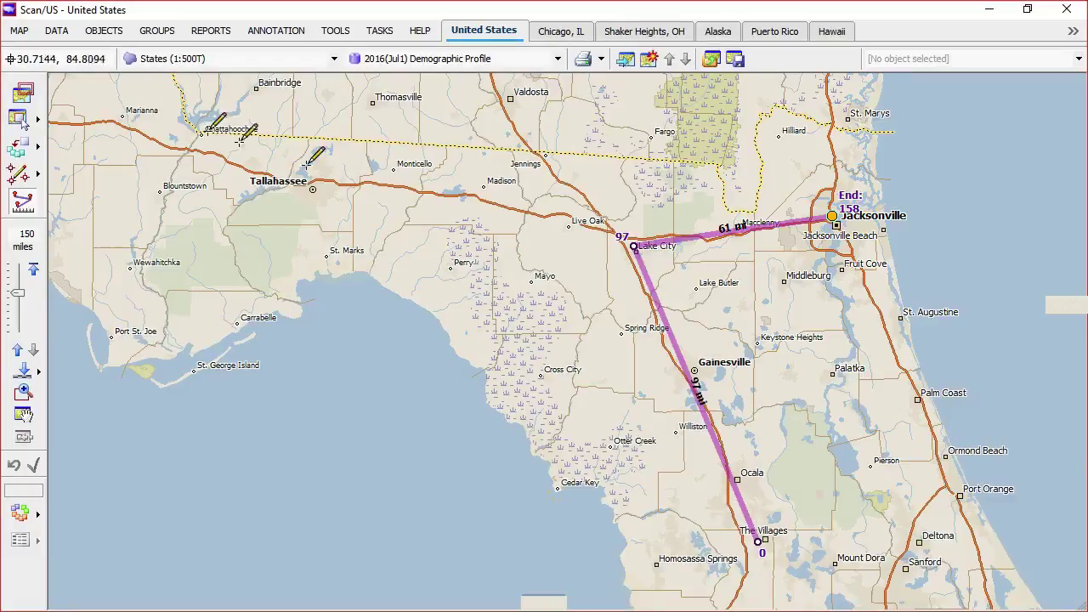
Select the place The Villages, FL and create a study area centered on it with the Standard Local theme
click(19, 119)
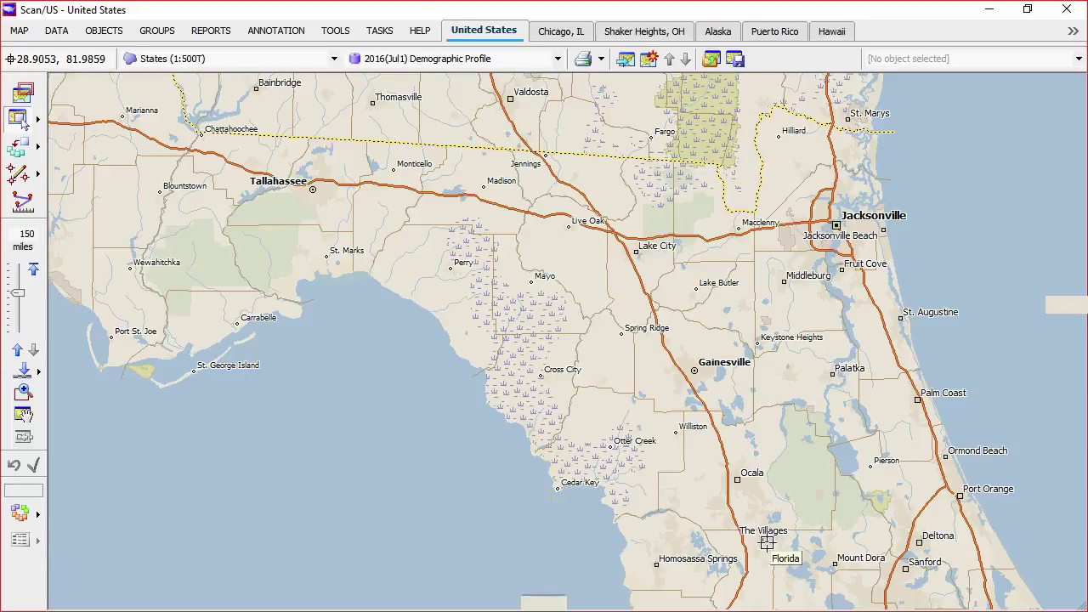
mouse_move(765, 541)
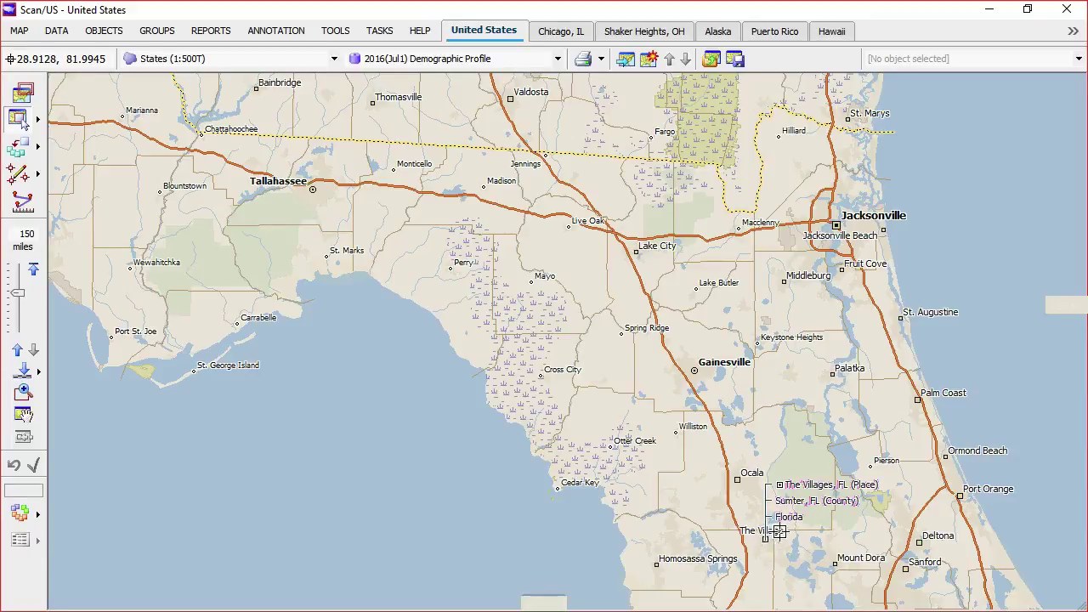
click(818, 489)
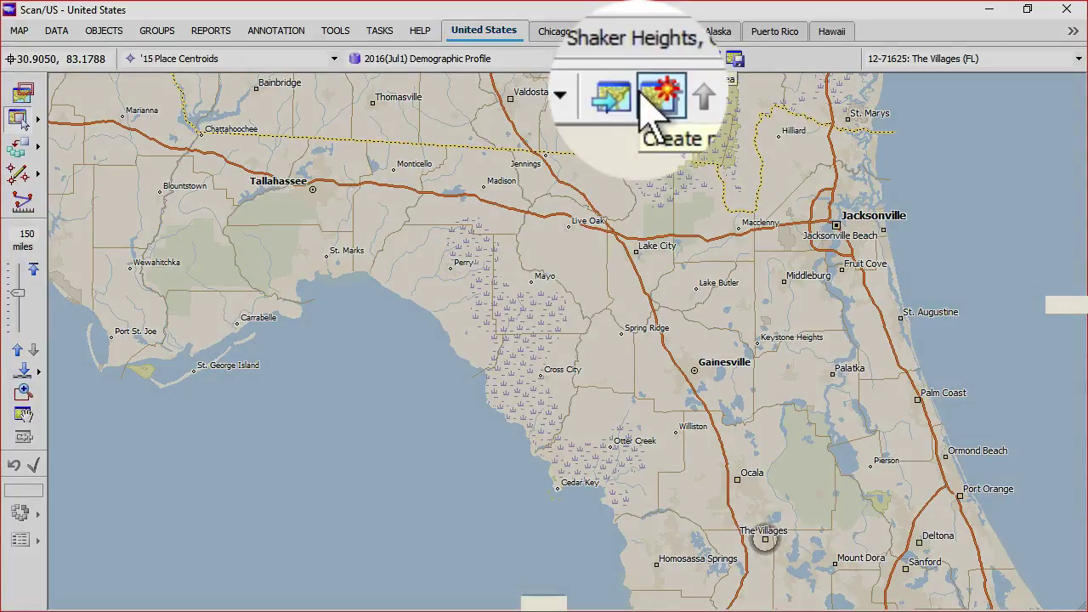
click(648, 59)
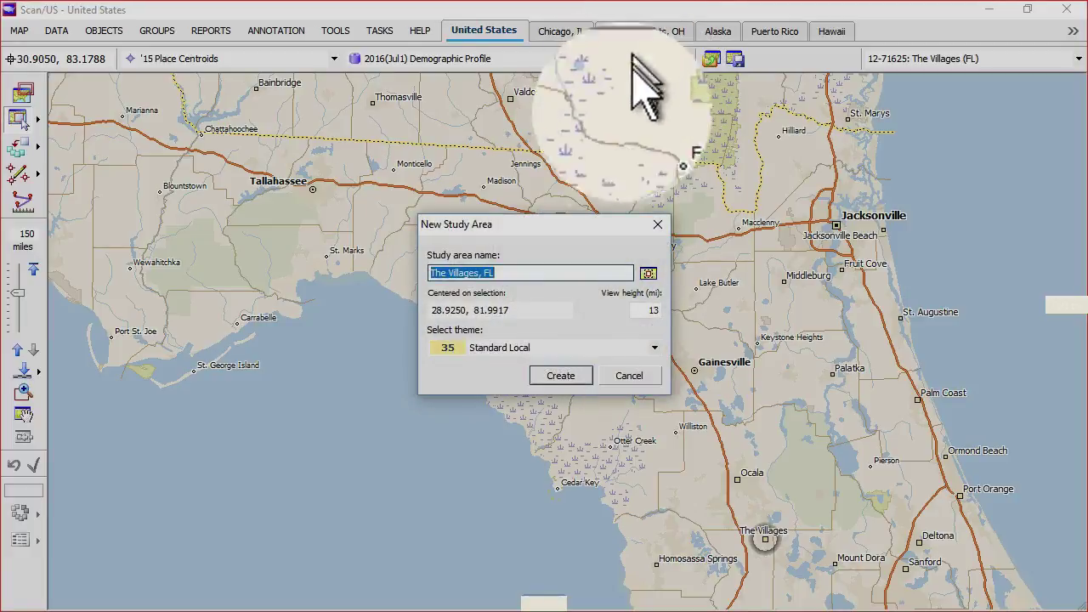
click(561, 377)
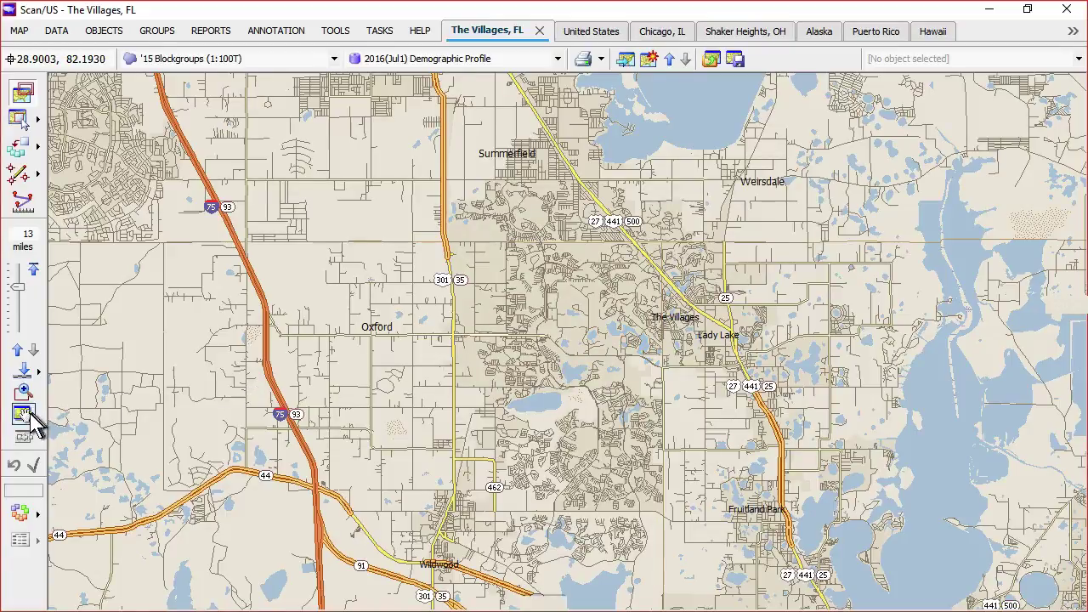
Create an area layer named "The Villages Trade Area" with ring radii of 1, 3 and 5 miles
click(23, 414)
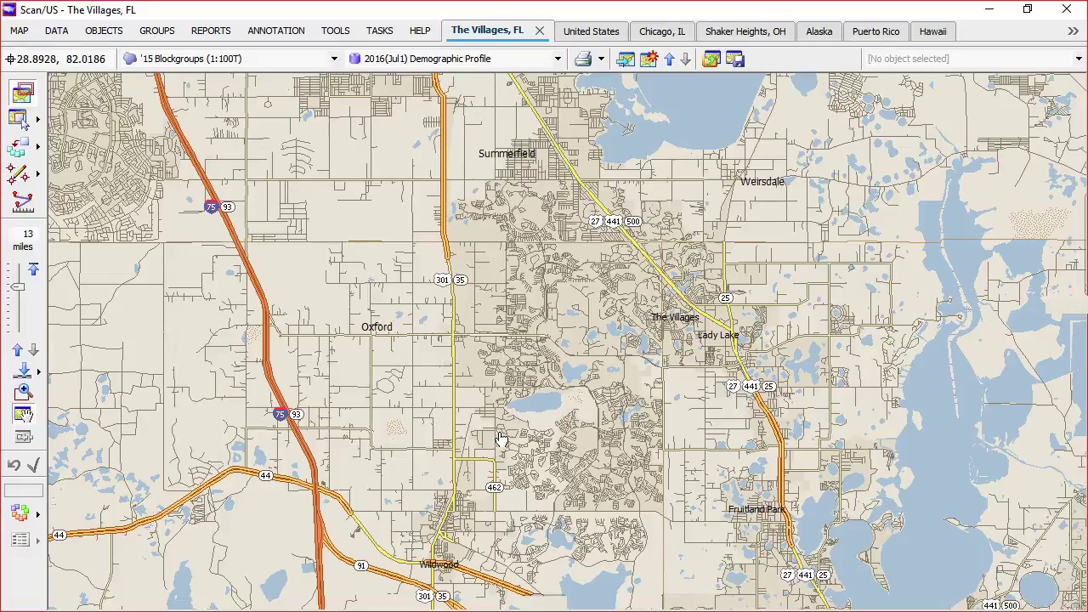
drag(502, 438, 456, 436)
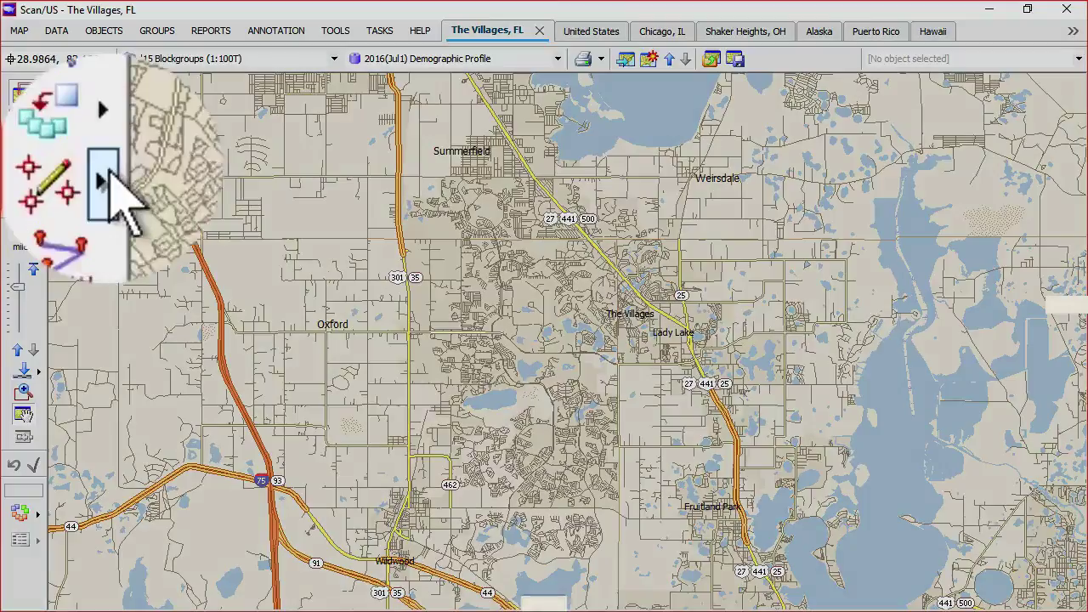
click(37, 174)
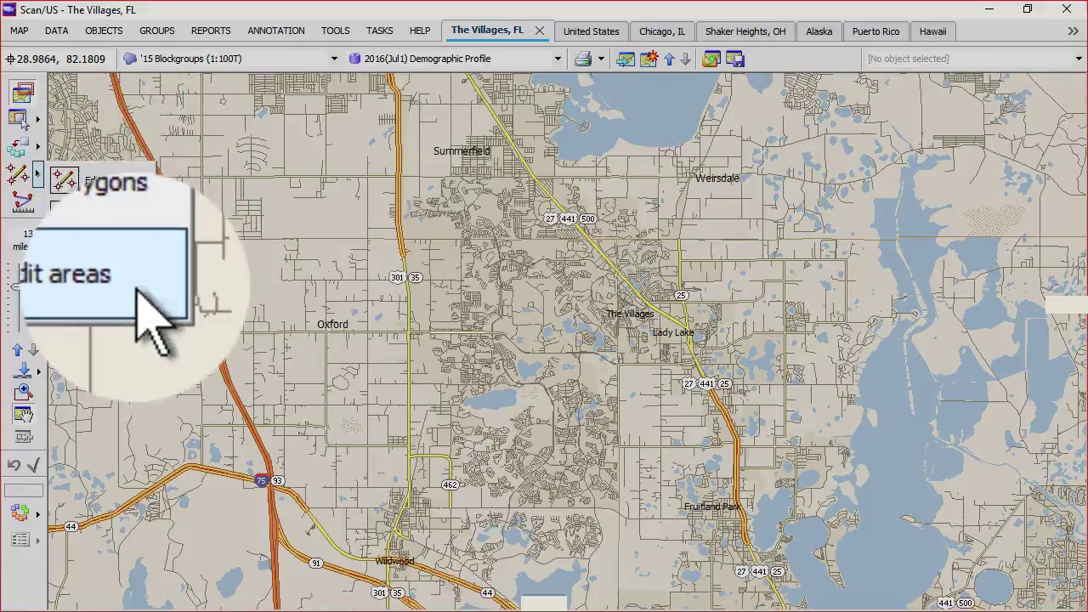
click(93, 213)
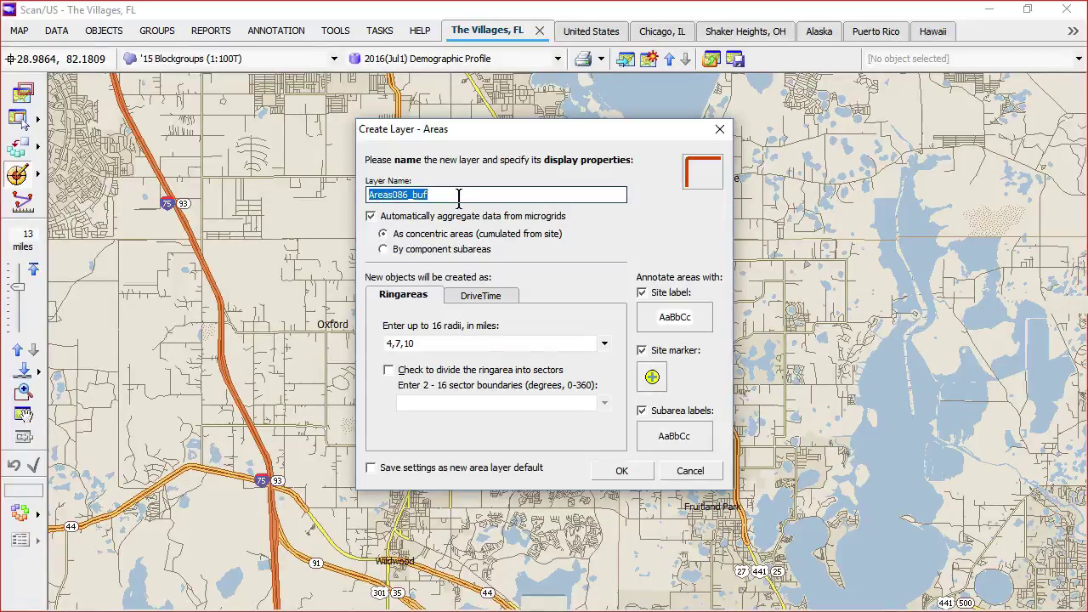
text(The Villages Trade Area)
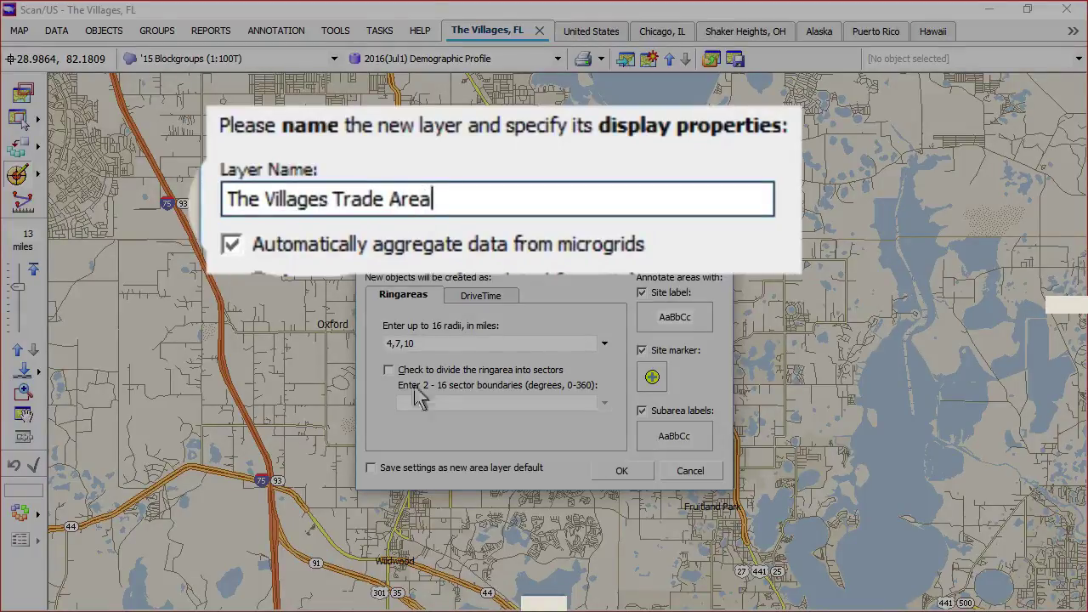
key(Tab)
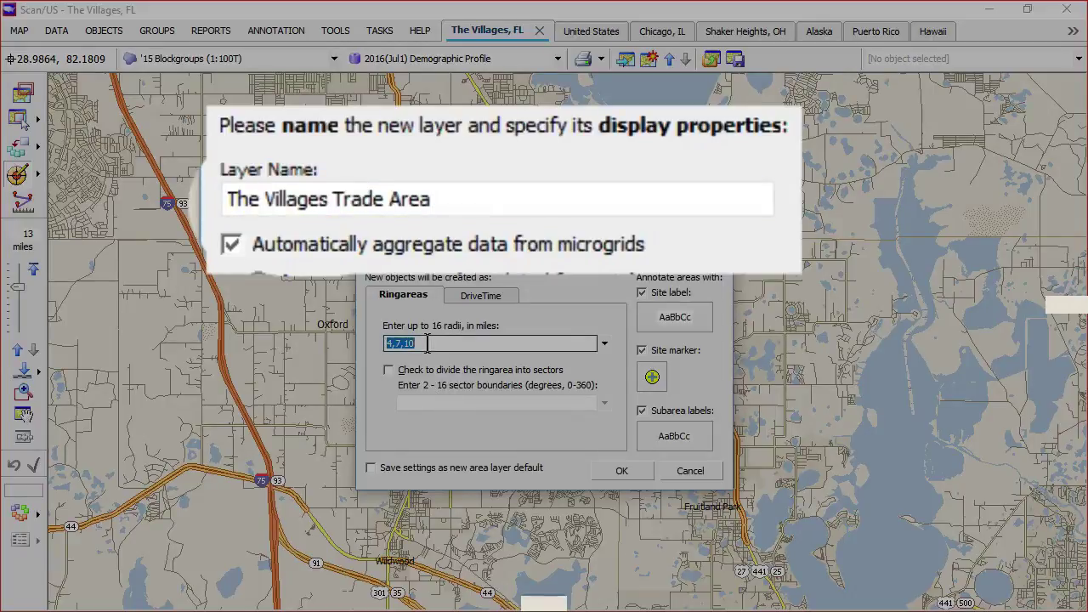
text(1 3 5)
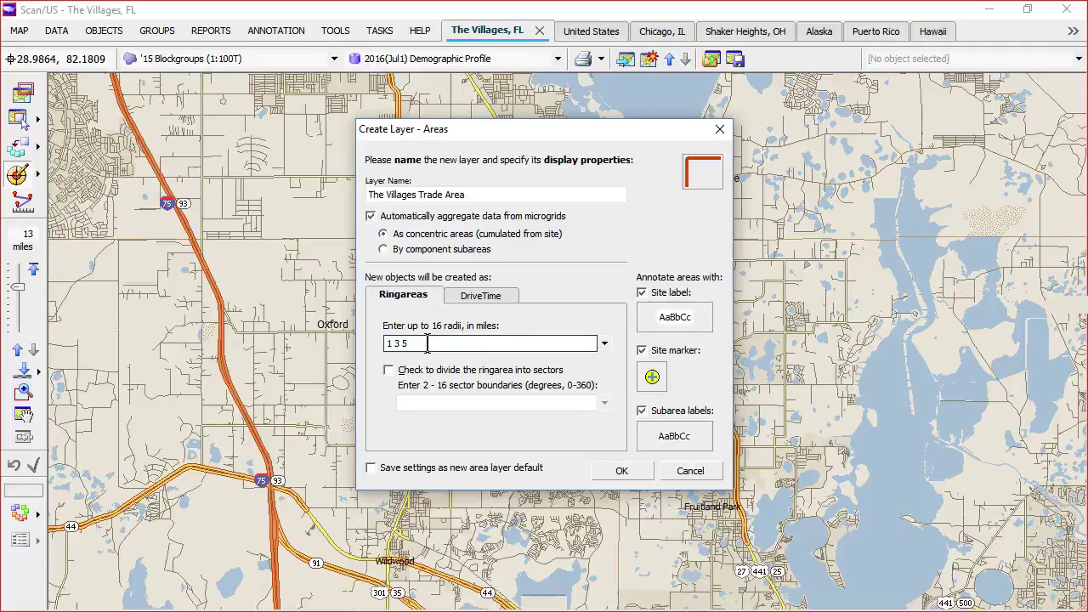
click(624, 472)
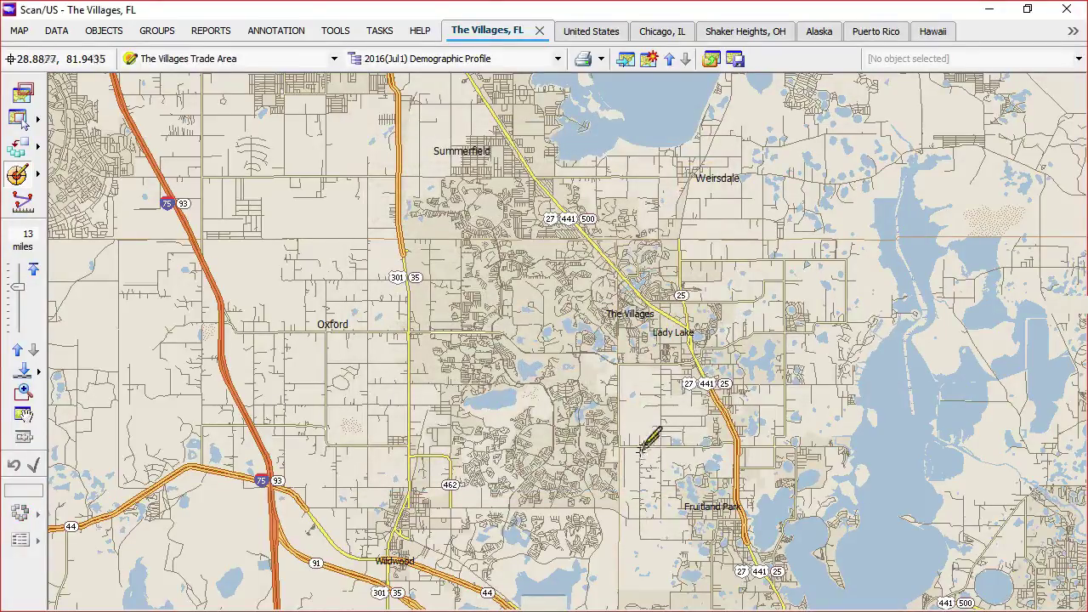
Place a ring-area site named "Doc In a Box" at Lady Lake and autosave the layer to the default folder for saved objects
click(683, 344)
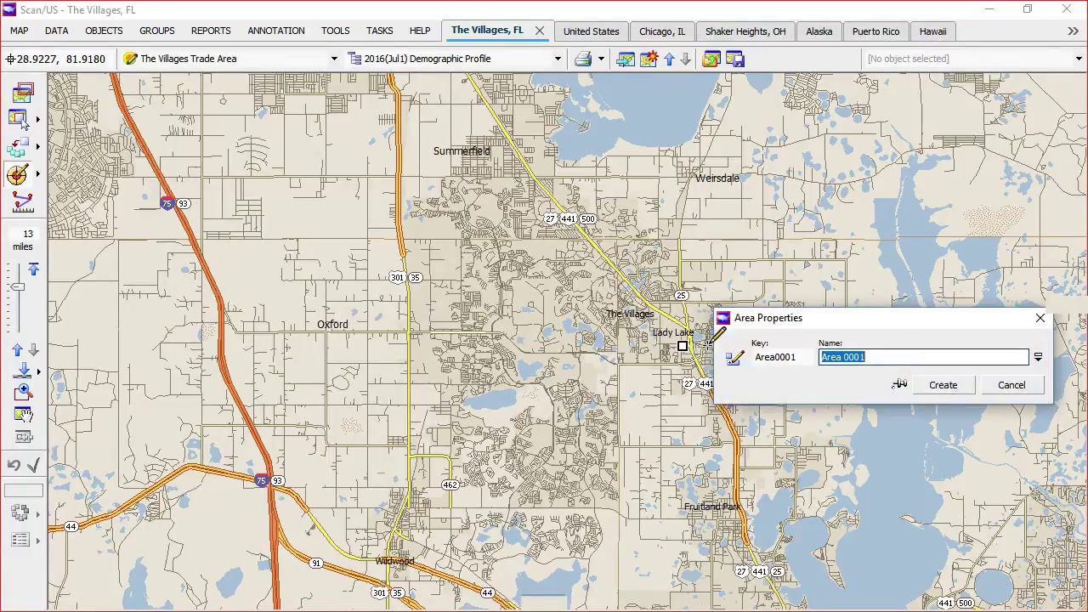
text(Dc)
click(964, 389)
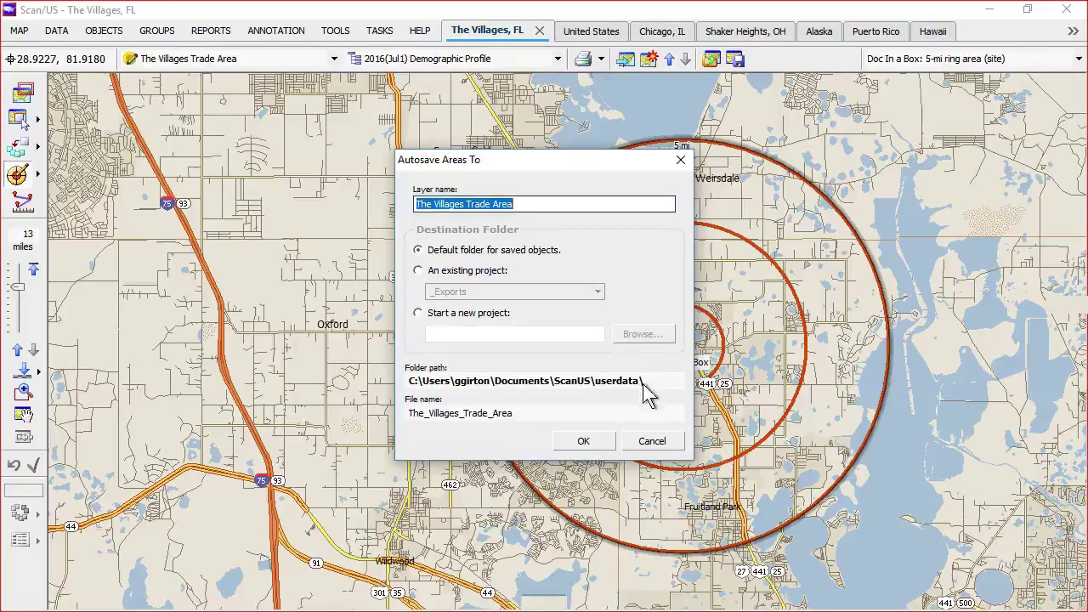
click(586, 442)
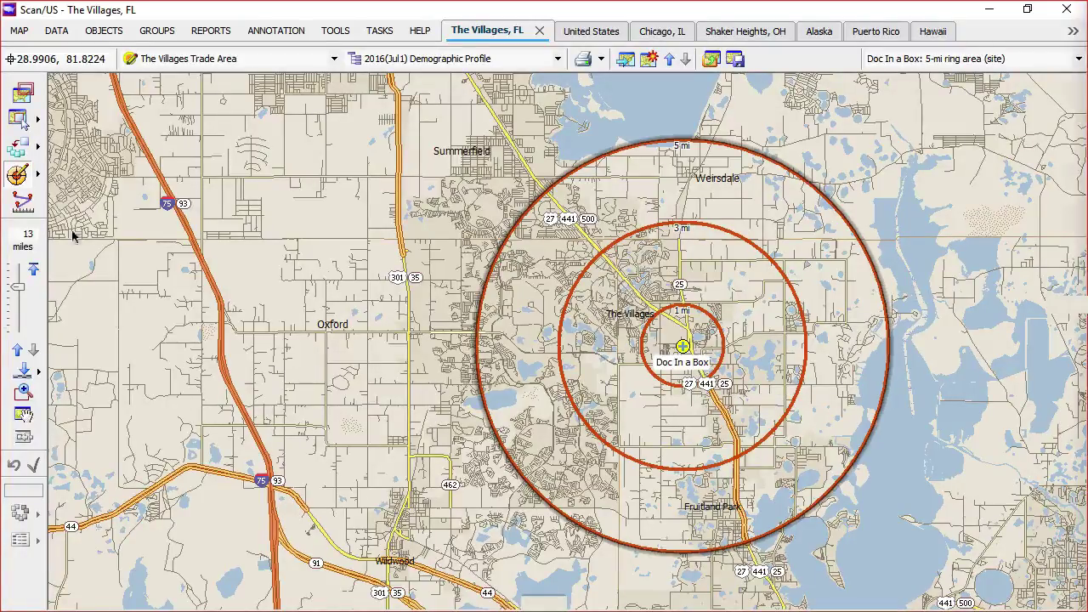
Open QuickLook for the 5-mile ring of Doc In a Box and review its population, age and income data
click(58, 31)
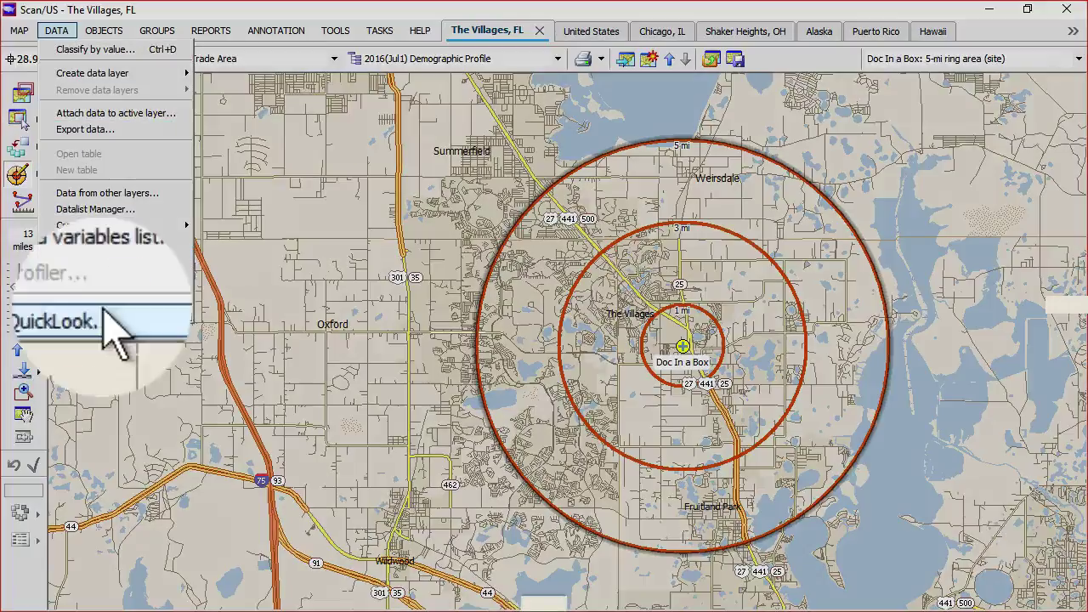
click(81, 314)
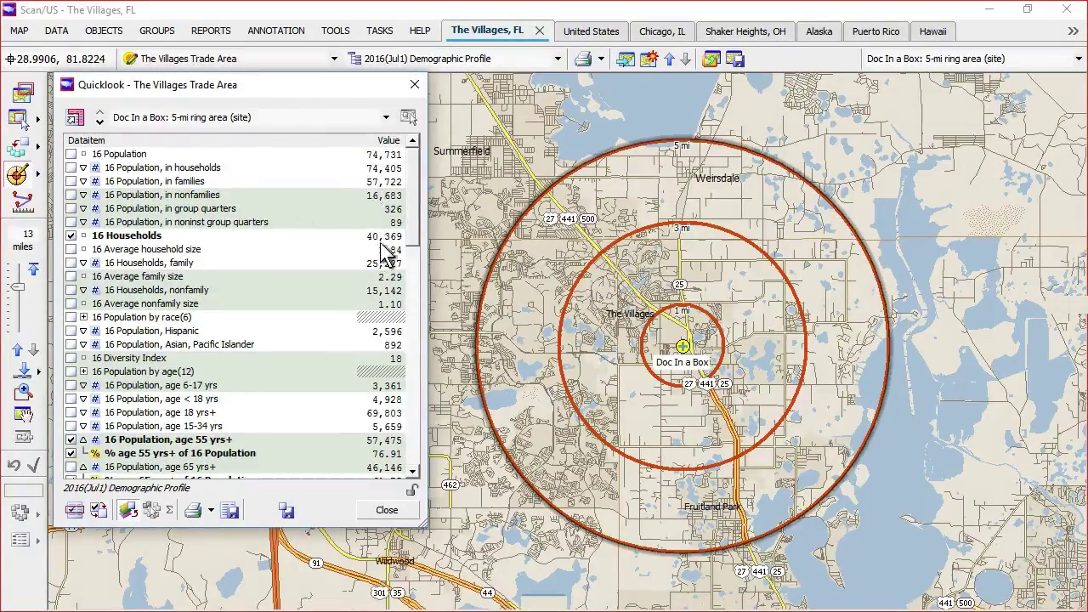
scroll(409, 256, down, 5)
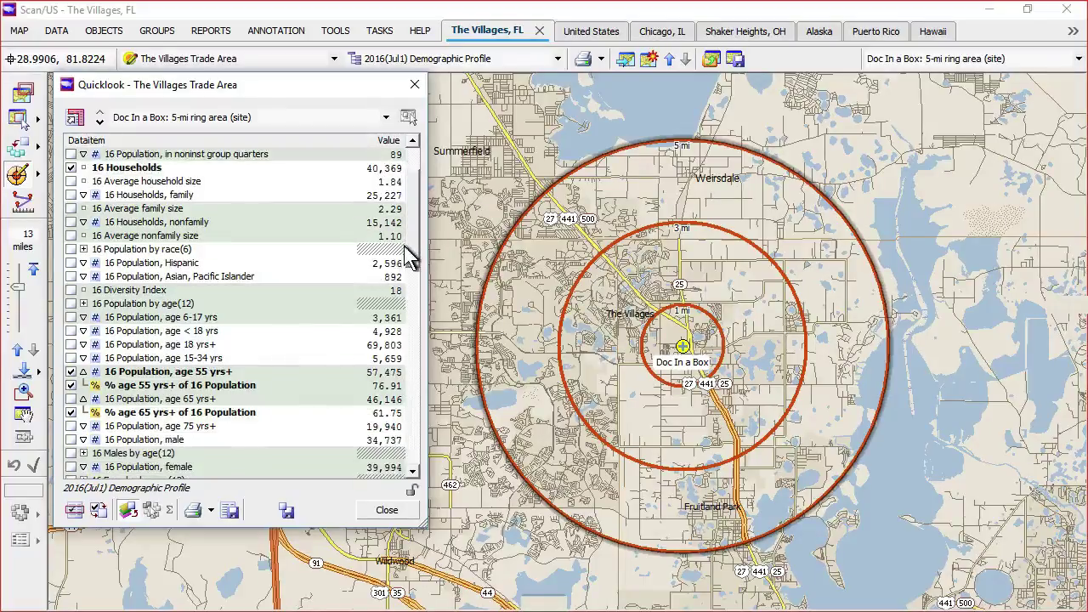
scroll(407, 289, down, 4)
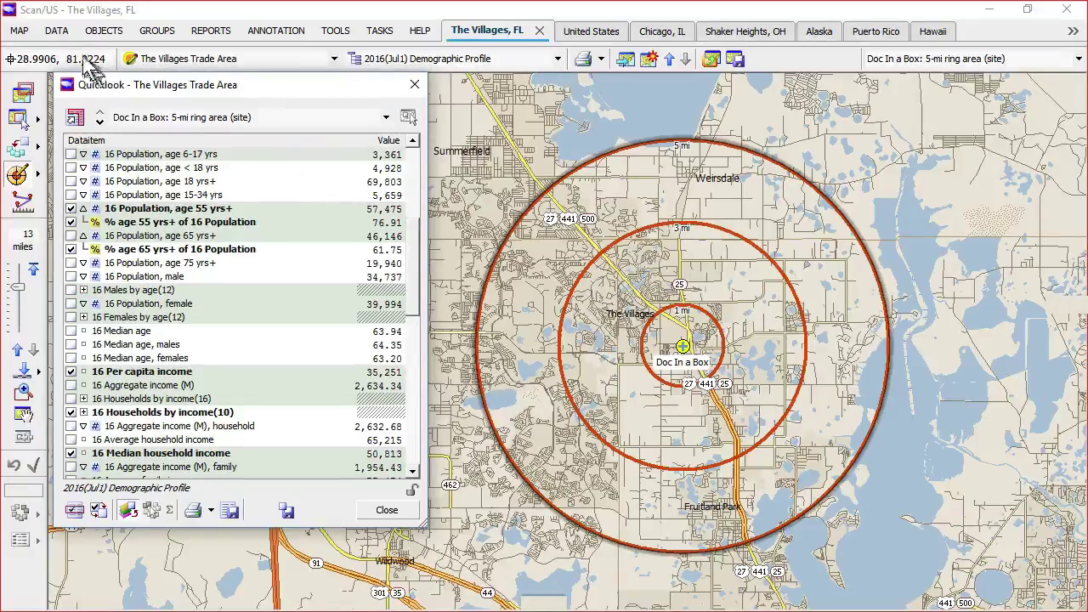
Turn on the '16B Microgrids layer in the map layers of The Villages study area
click(21, 32)
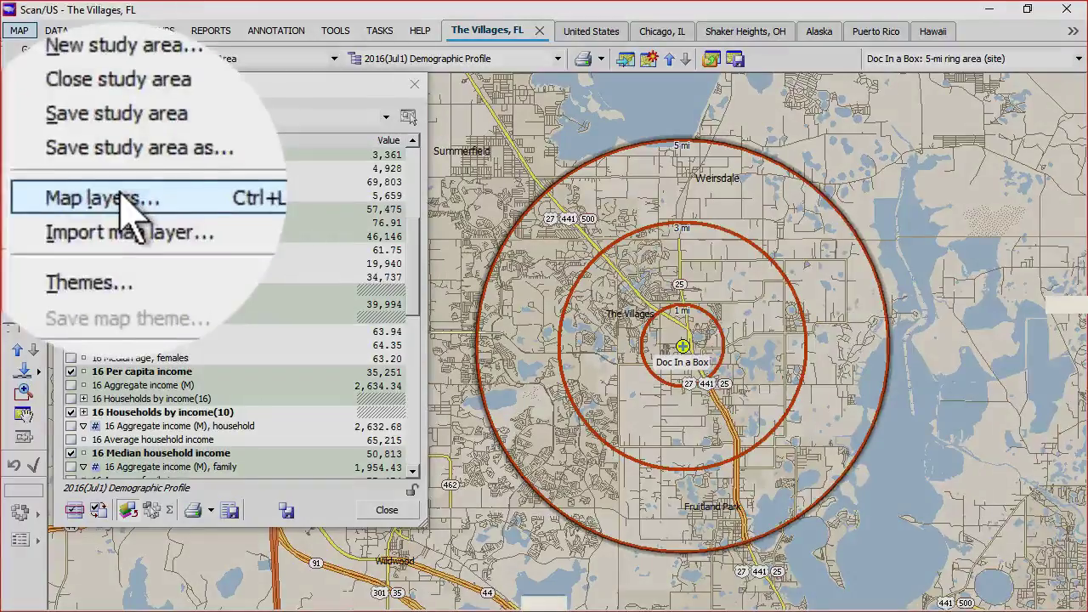
click(56, 192)
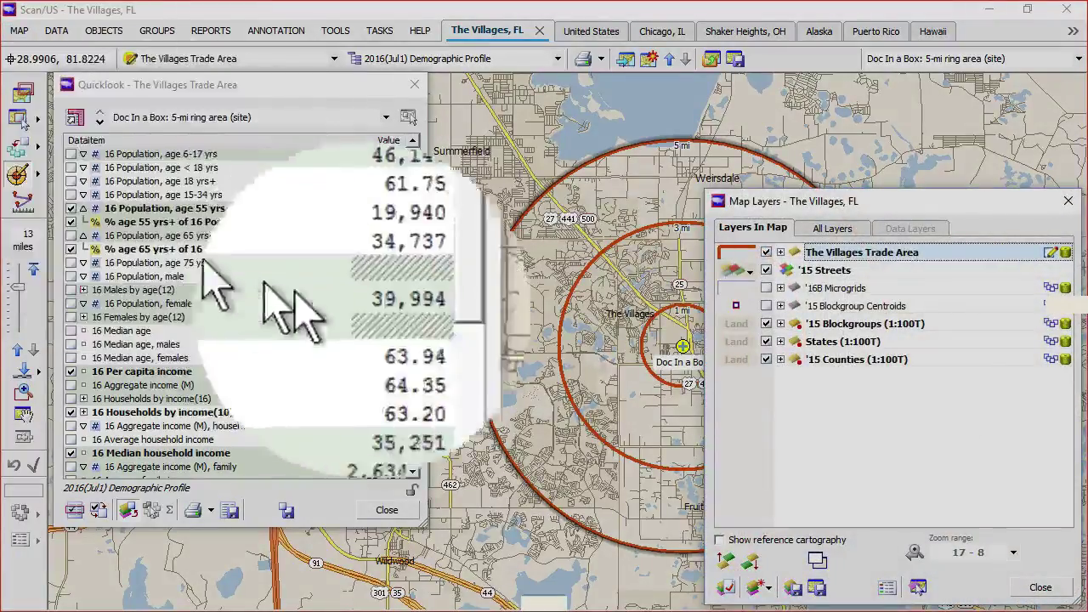
click(767, 287)
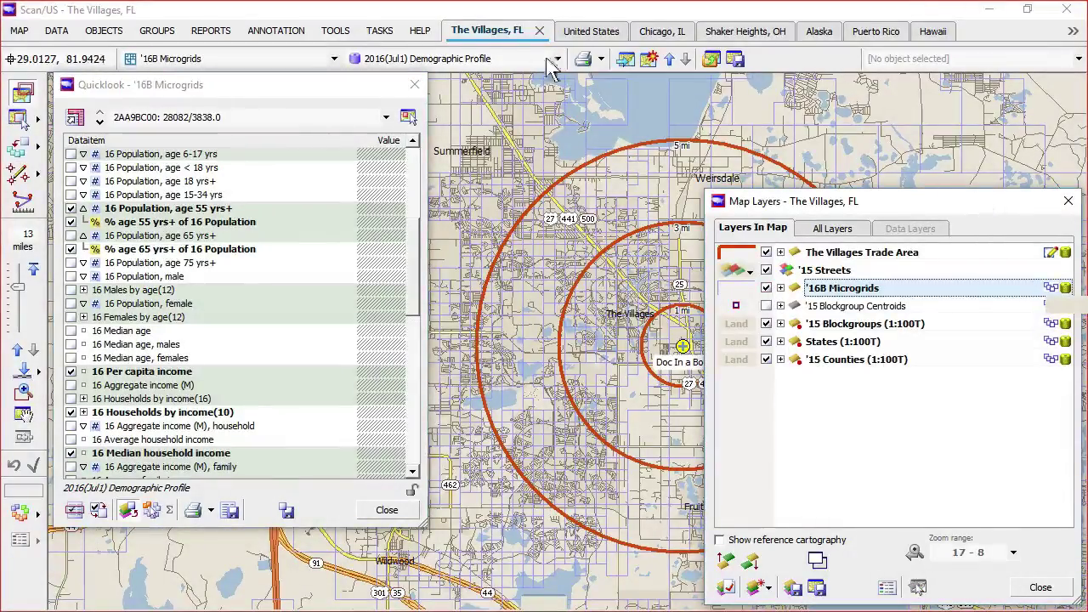
Group the microgrids by radius within about 6.8 miles of the Doc In a Box site
click(39, 149)
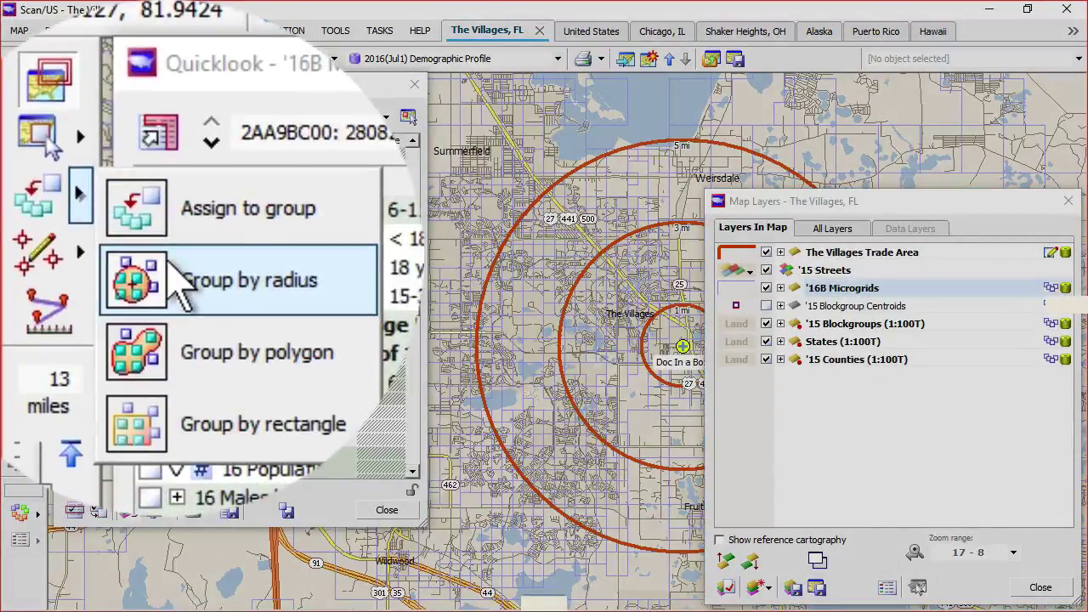
click(81, 177)
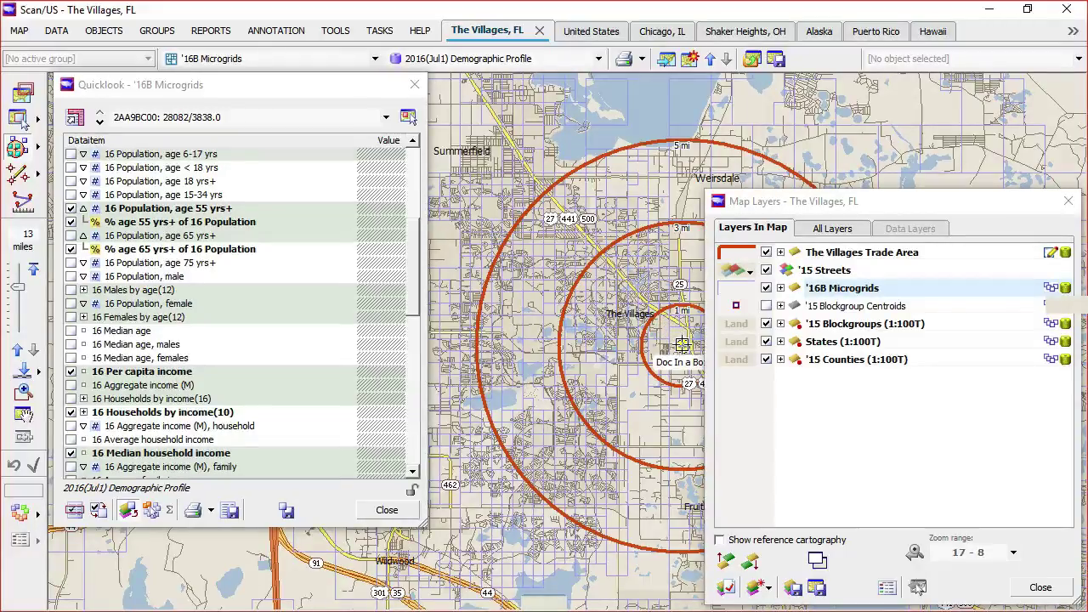
drag(682, 344, 557, 102)
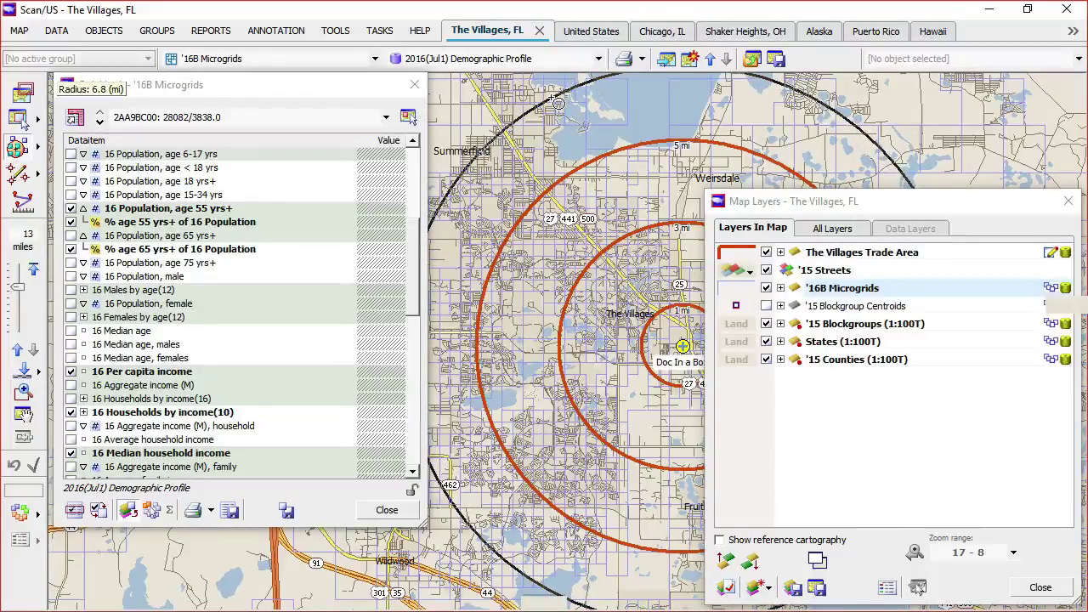
drag(557, 102, 557, 102)
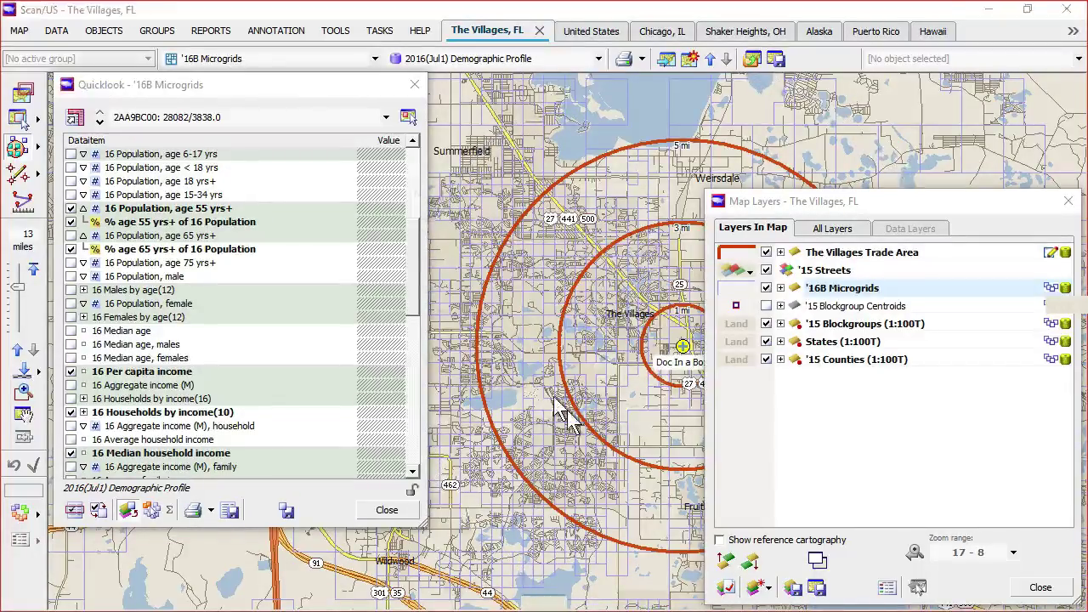
Name the new microgrid group "1-3-5" and its new grouping "Villages Vicinity"
double_click(554, 286)
text(Villages Vicini)
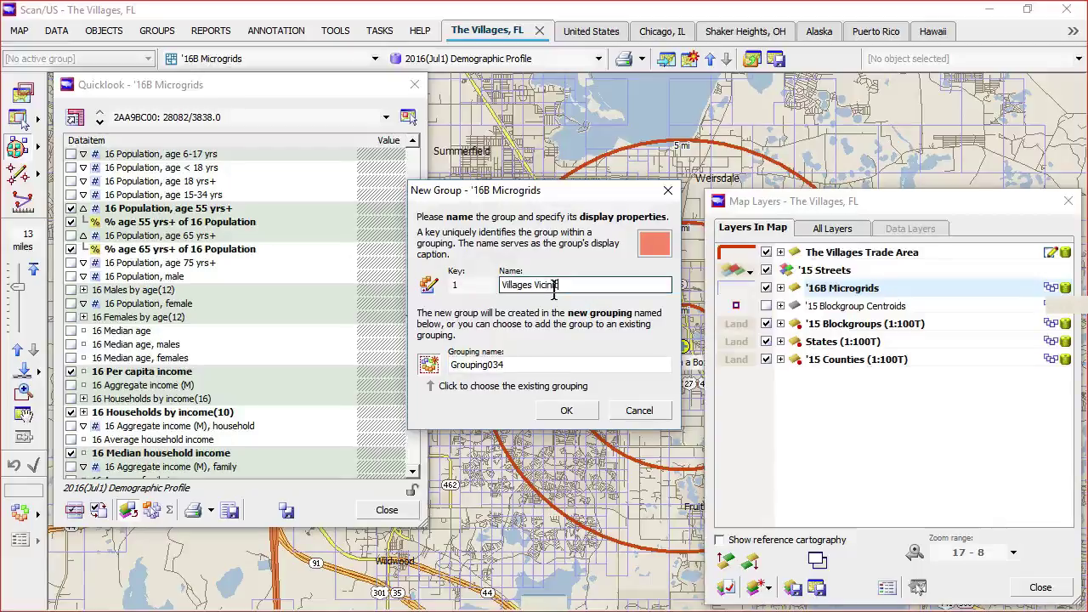
key(Tab)
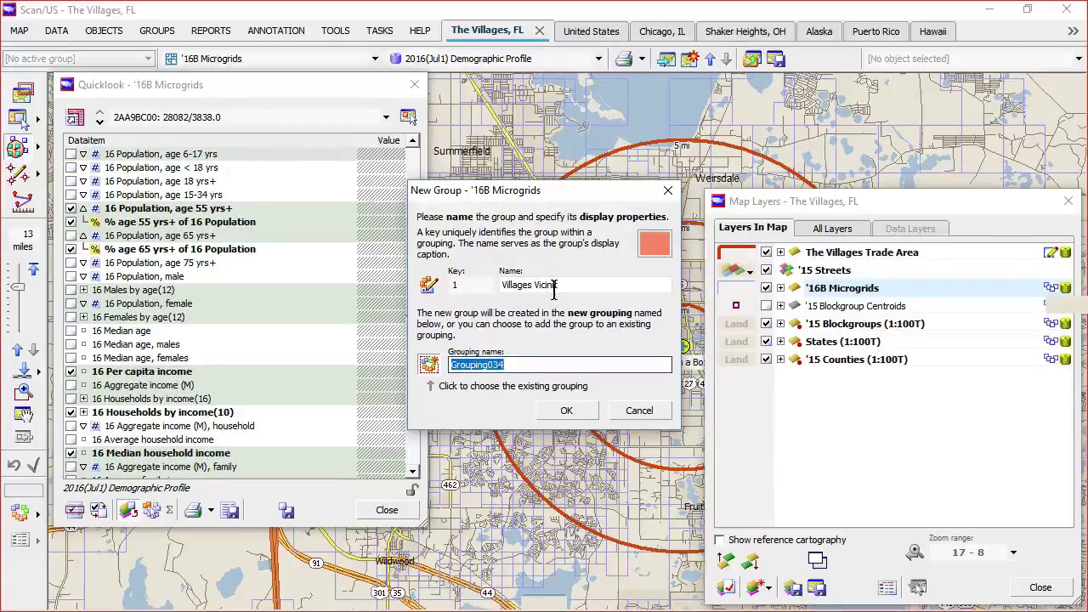
text(Villages Vicinity)
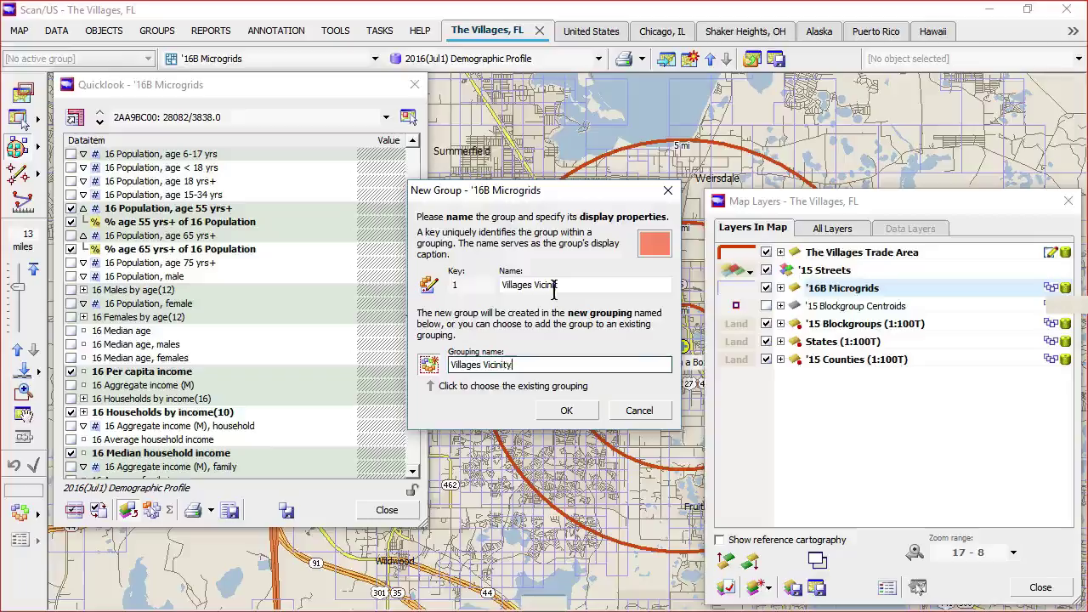
click(554, 289)
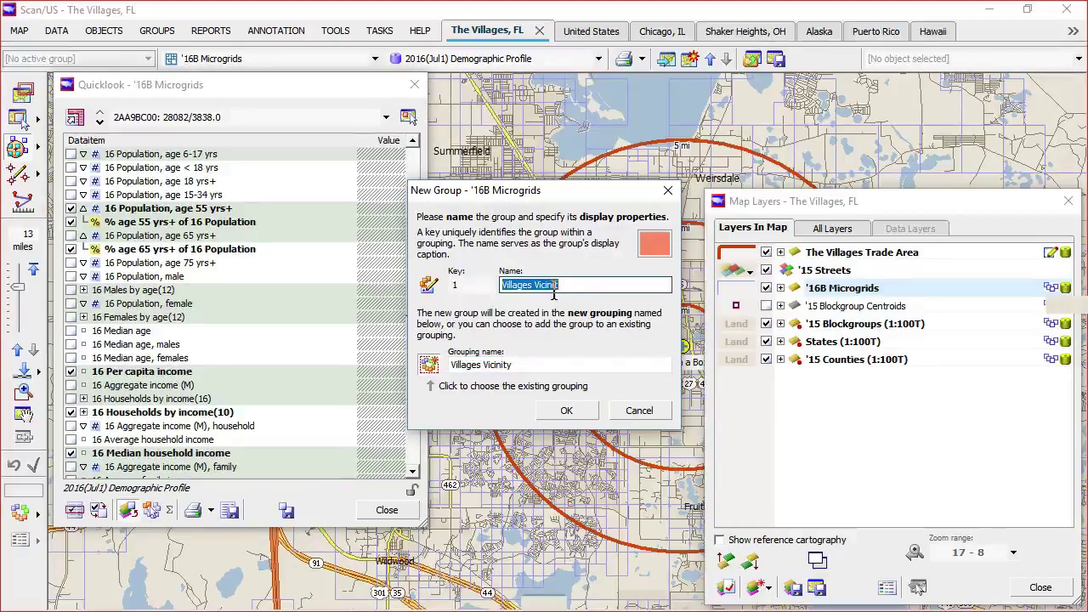
text(1-3-5)
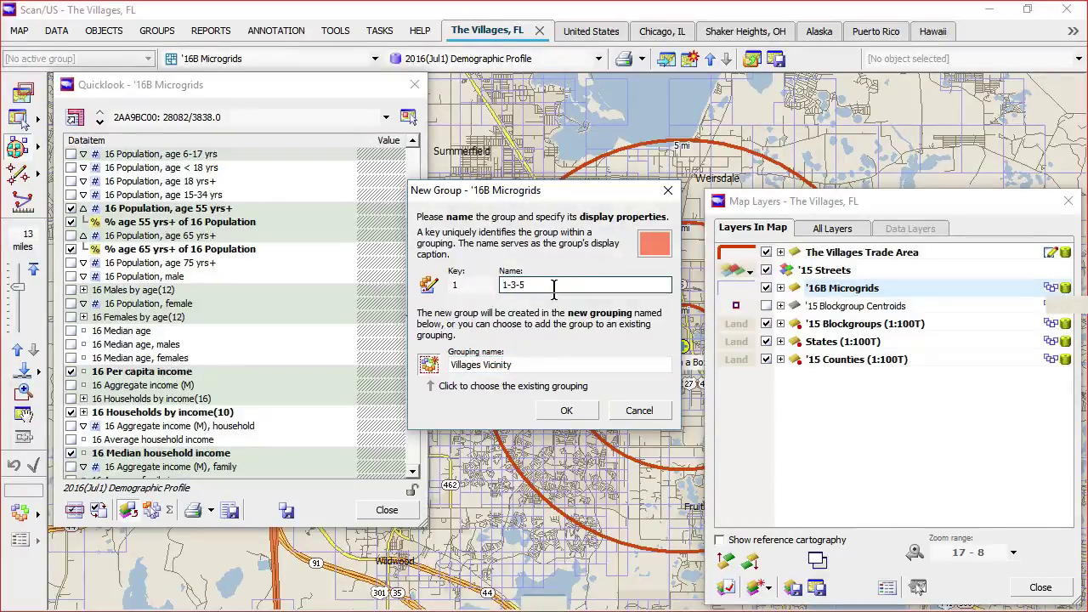
Create the group with its grouping autosaved to the default folder, and review the group's population data in QuickLook
click(562, 408)
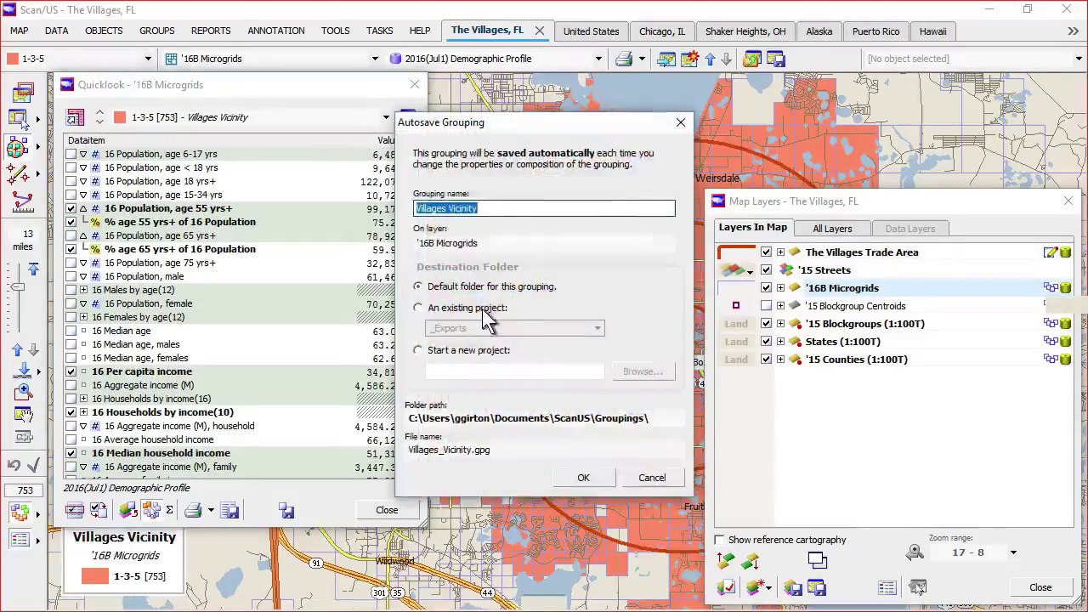
click(576, 475)
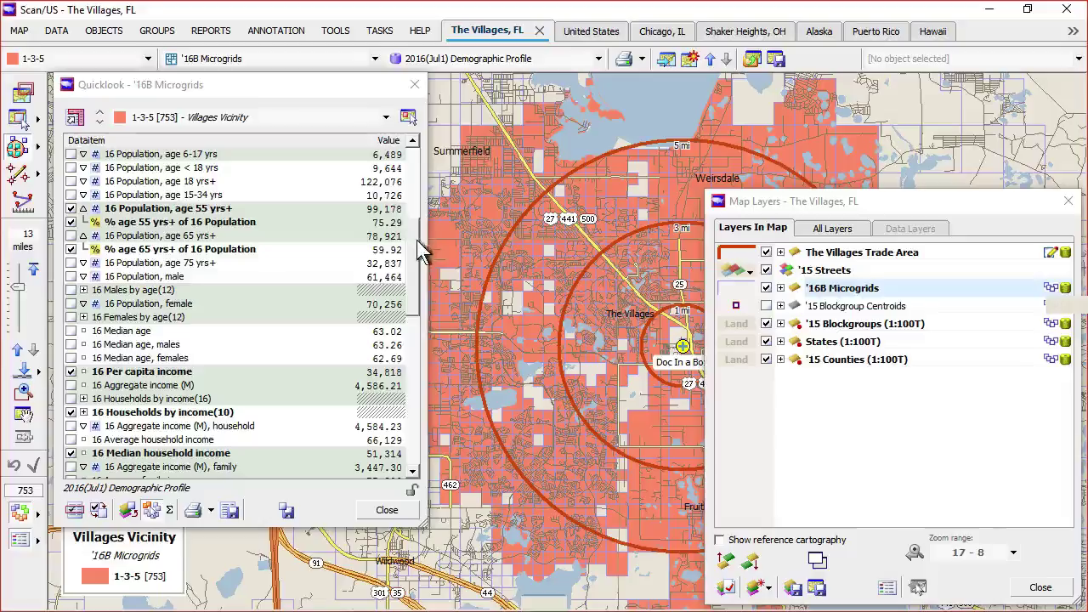
drag(418, 240, 417, 175)
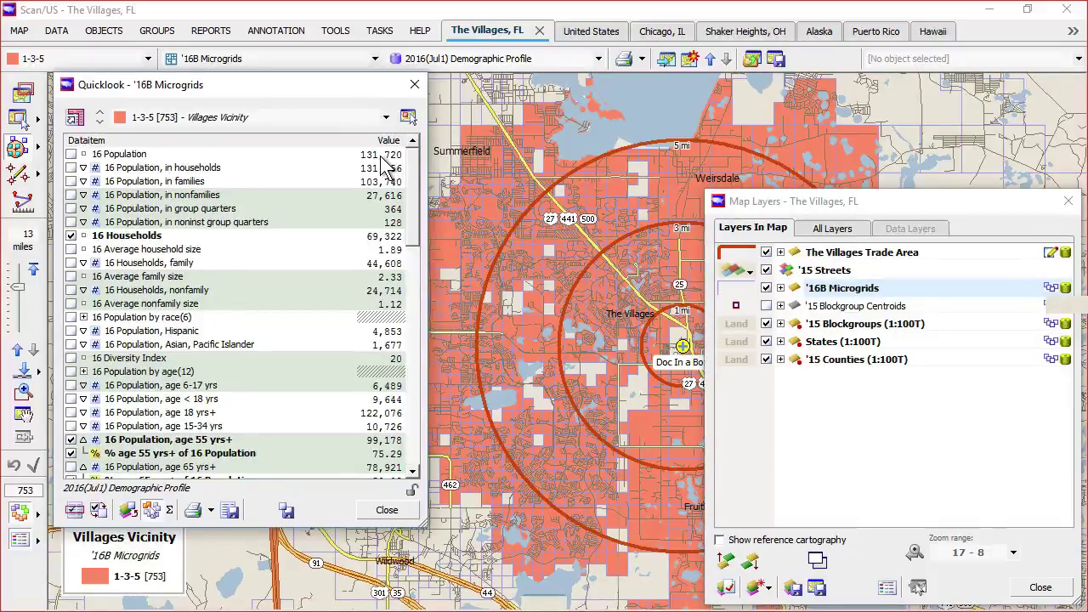
Start a value classification of the '16B Microgrids limited to the objects in the Villages Vicinity grouping
click(75, 41)
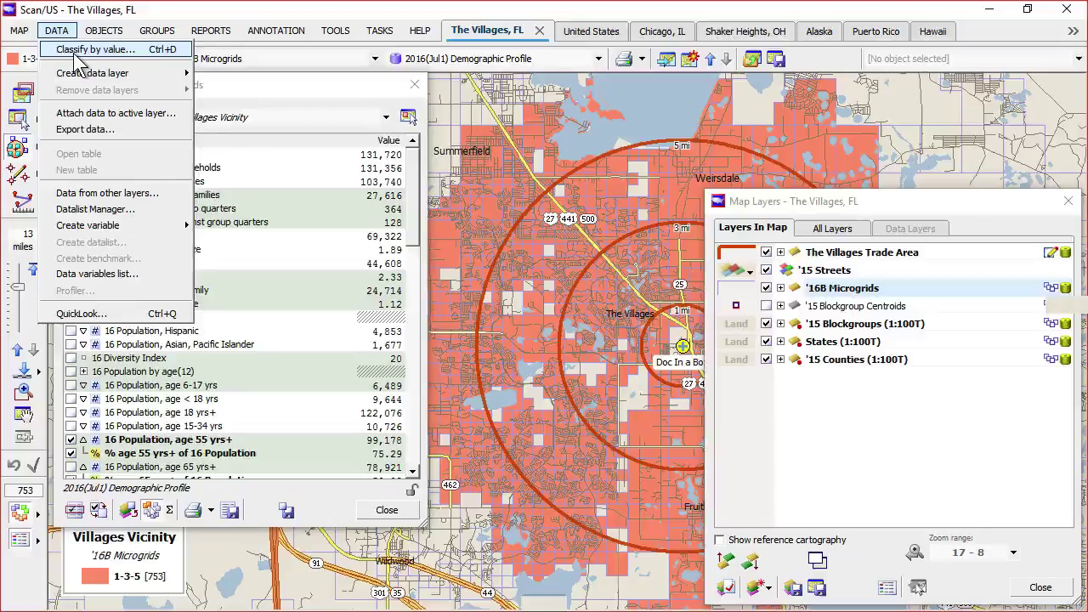
click(75, 53)
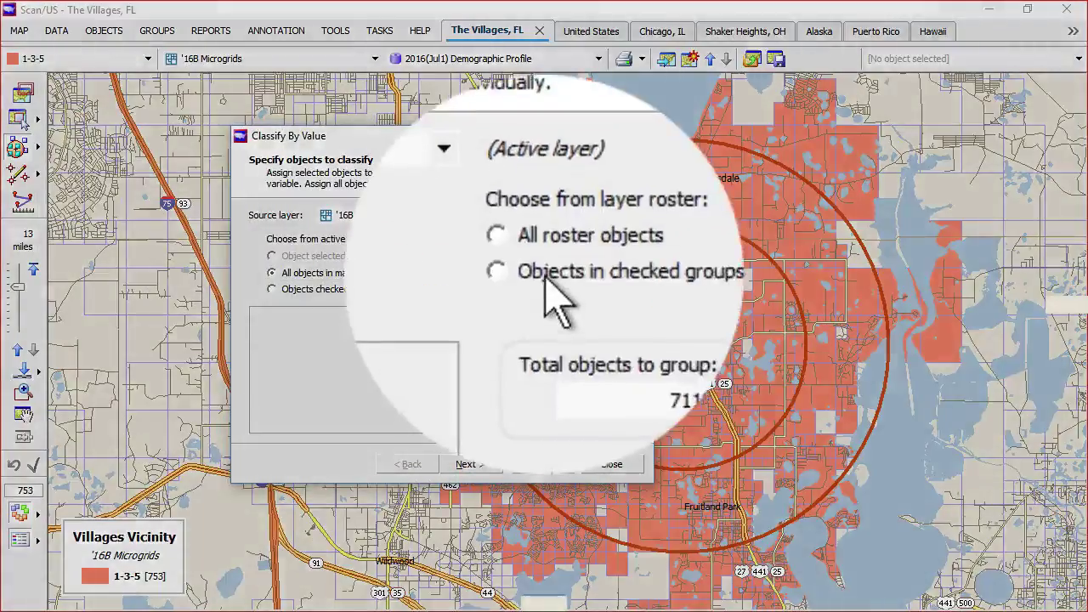
click(541, 276)
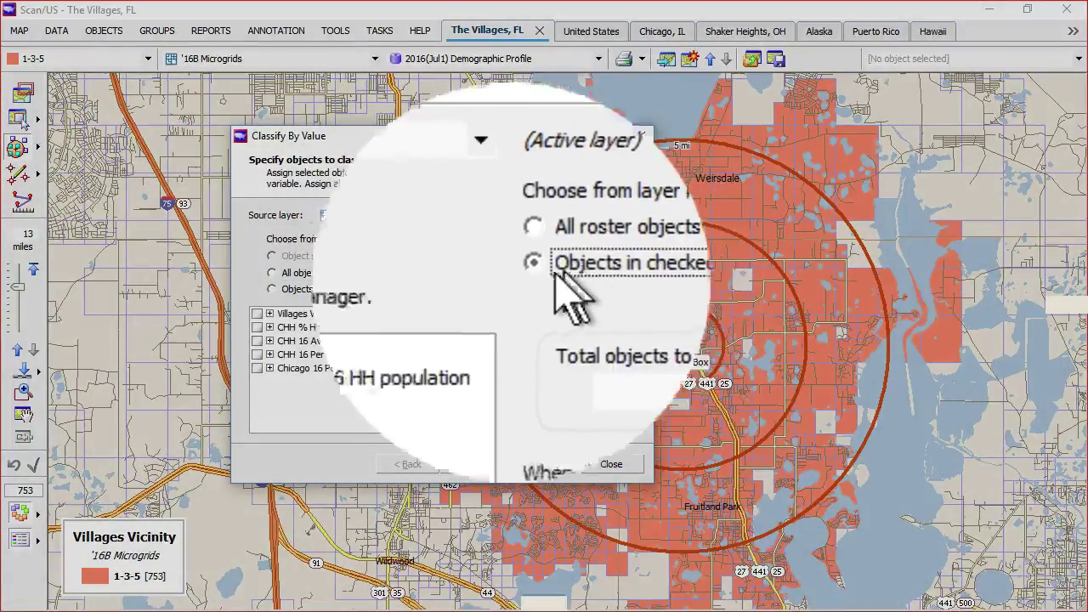
click(257, 313)
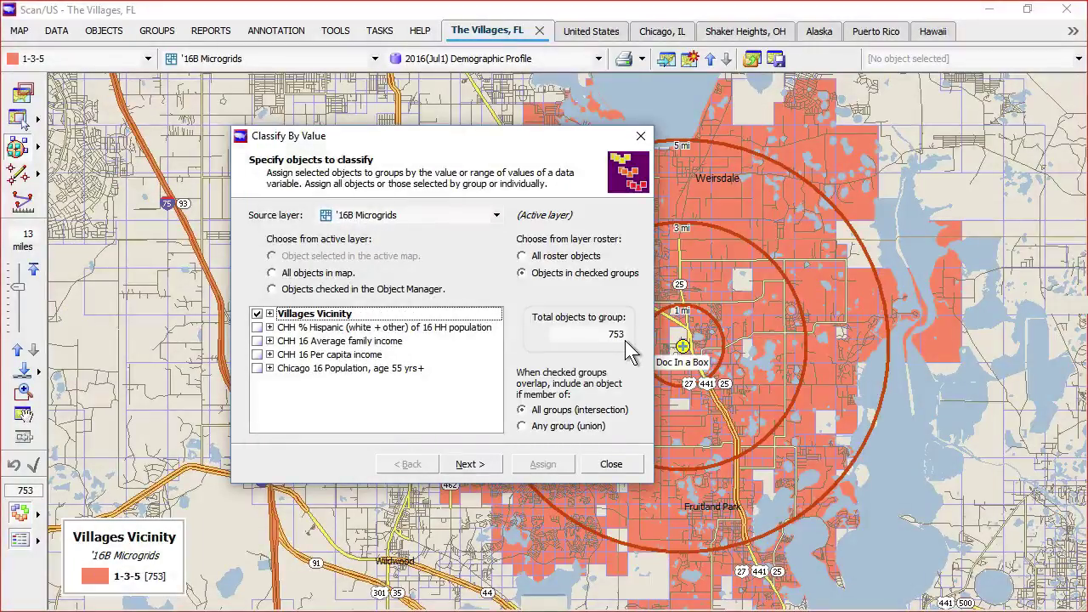
click(471, 464)
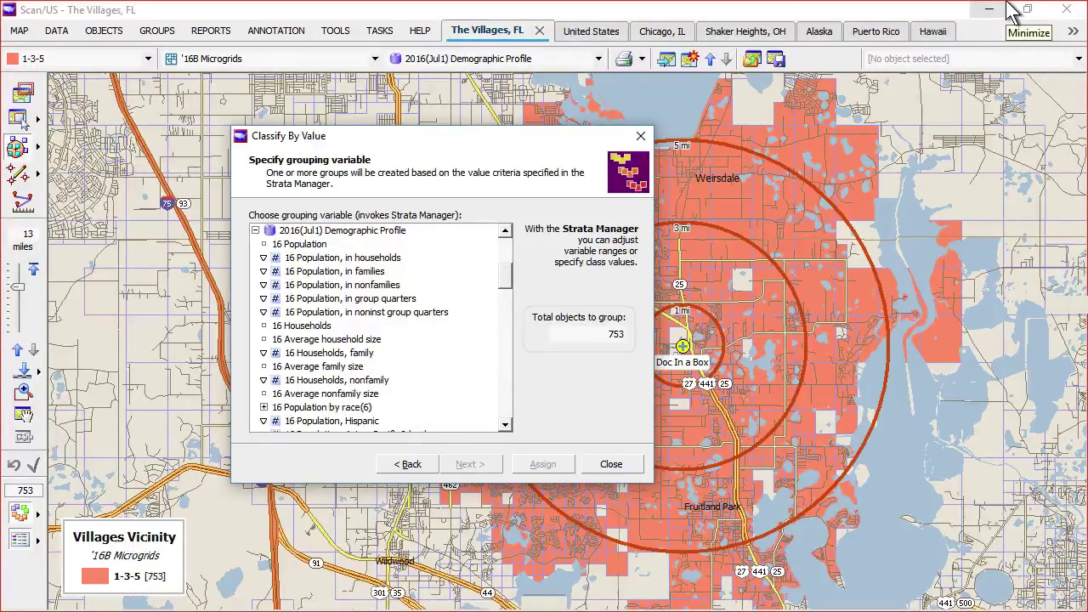
Classify the selected microgrids by 16 Median household income, naming the grouping "Villages 16 Median household income"
click(505, 427)
click(505, 427)
click(505, 427)
click(505, 427)
click(505, 427)
click(505, 426)
click(505, 427)
click(505, 427)
click(505, 426)
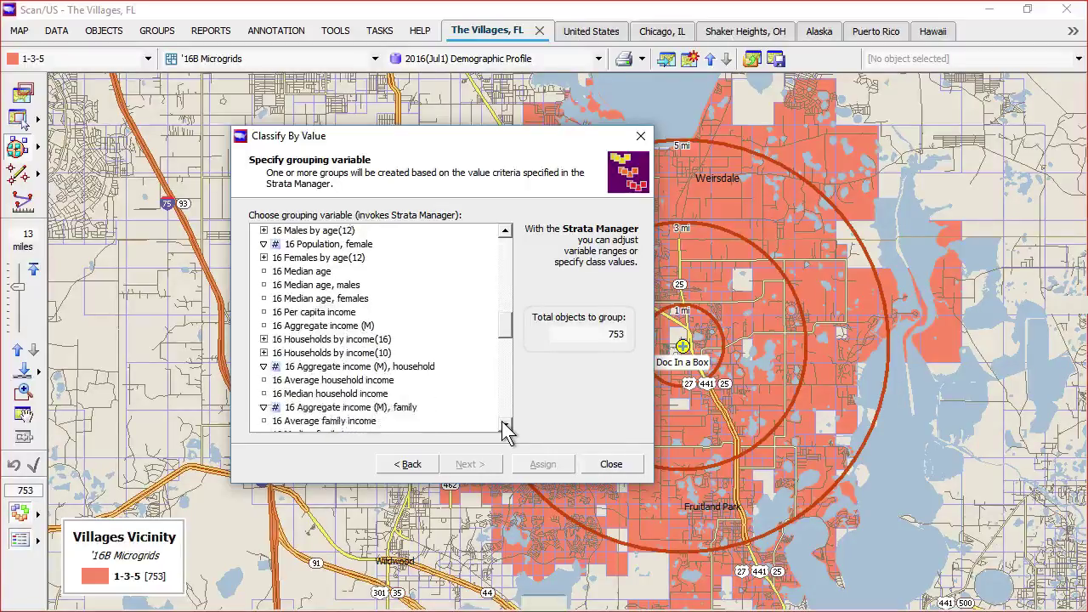
click(505, 427)
click(505, 427)
click(505, 427)
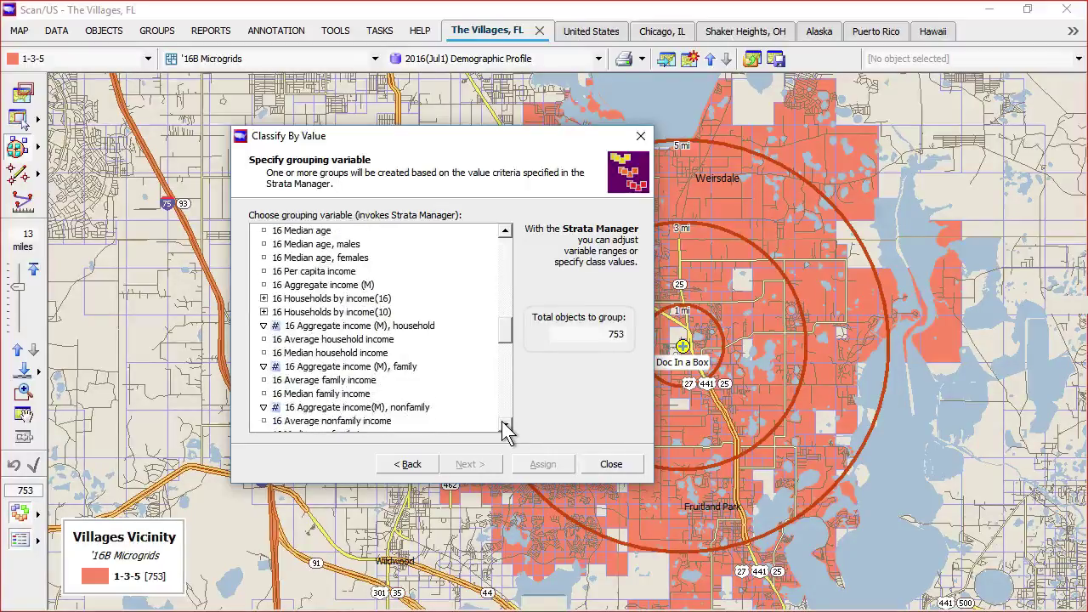
click(368, 357)
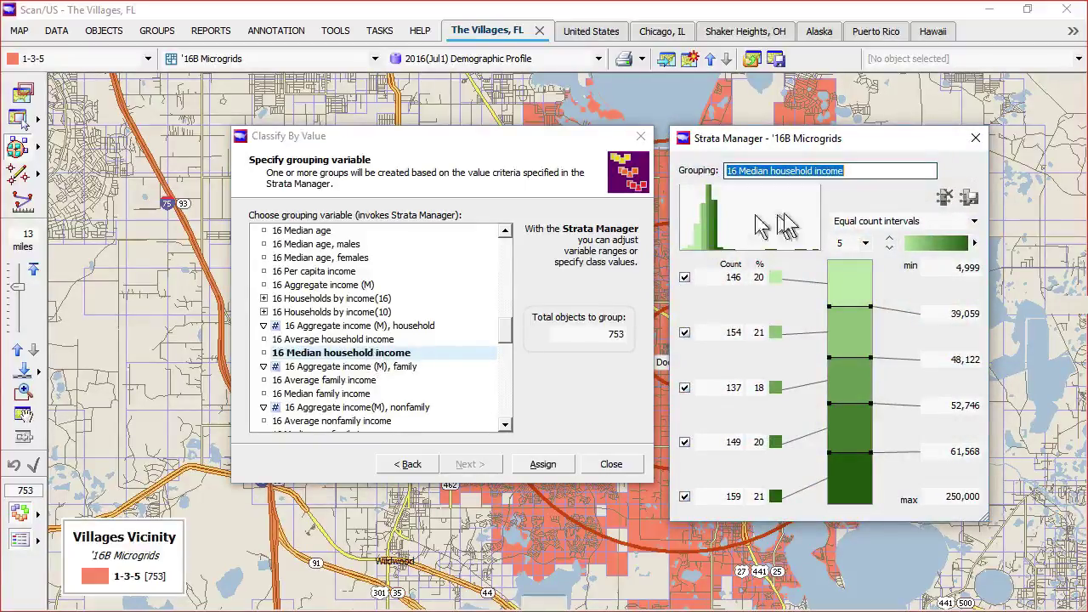
click(869, 171)
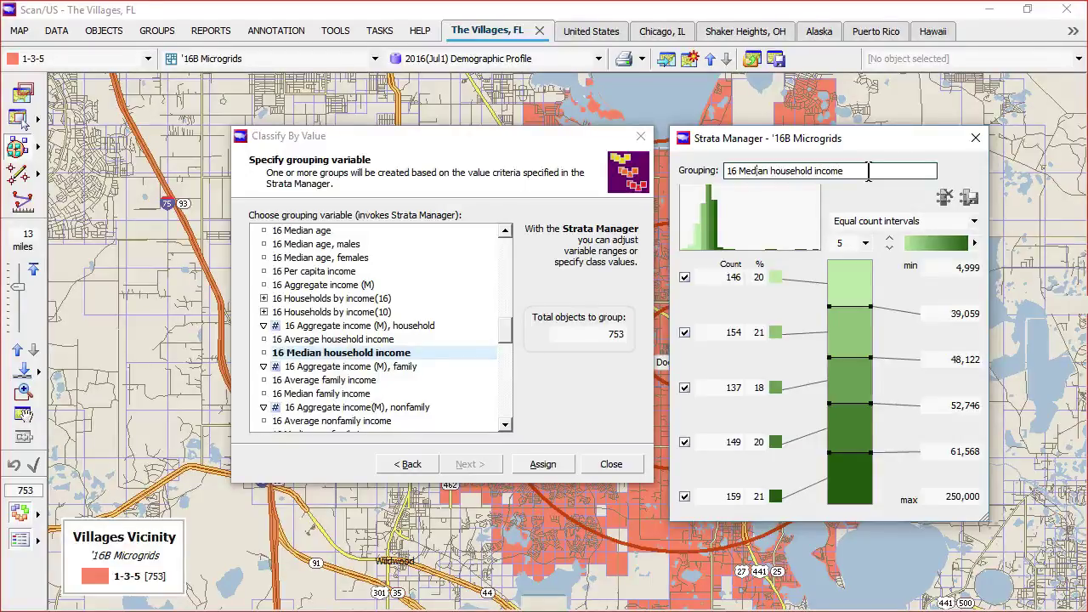
text(Villages)
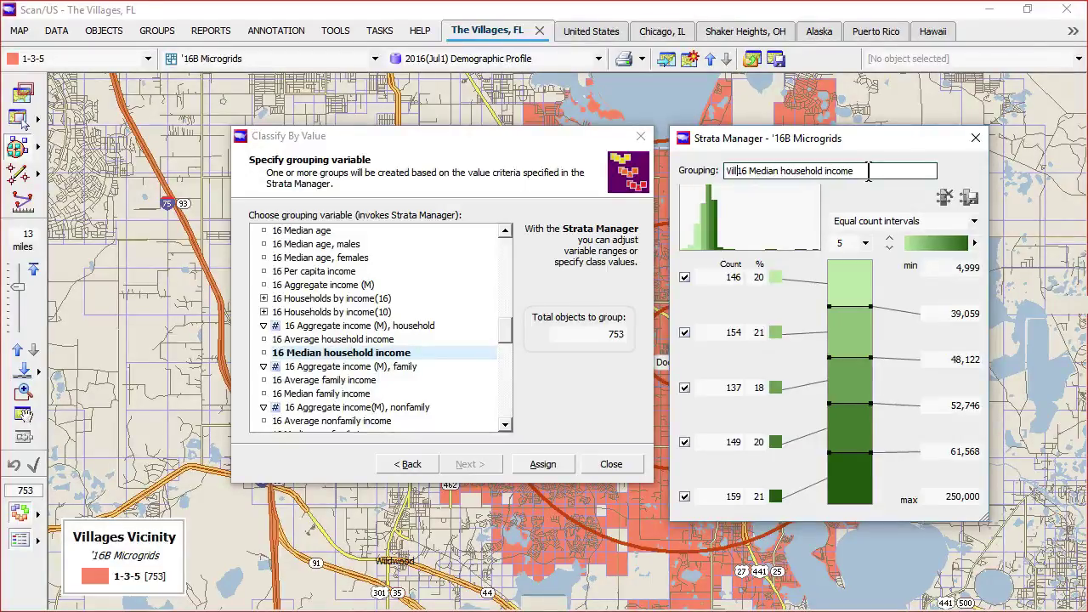
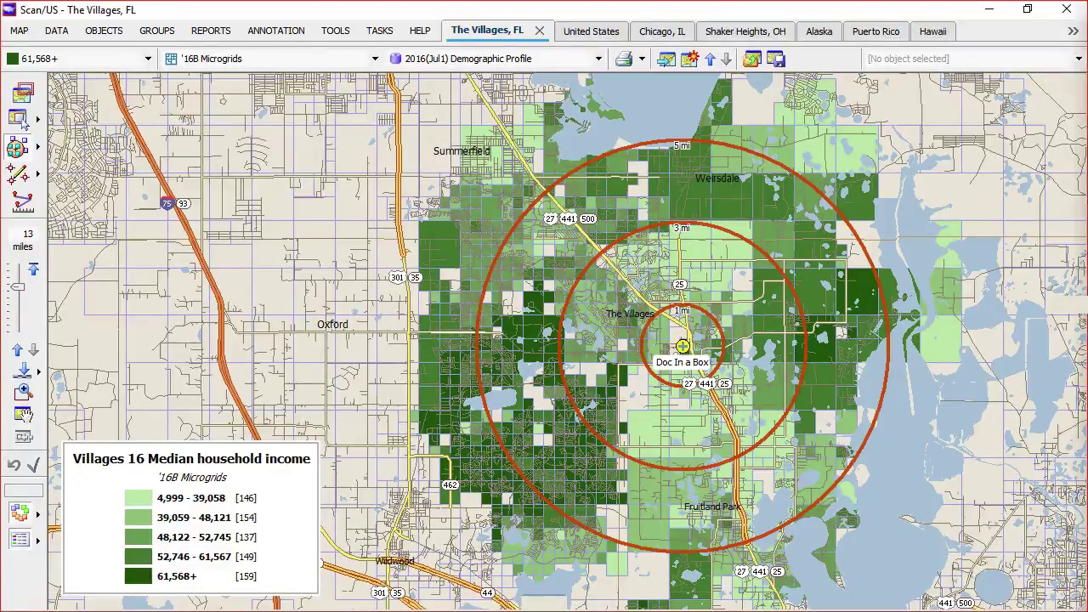
Start another value classification, again restricted to the microgrids in the Villages Vicinity grouping
click(54, 33)
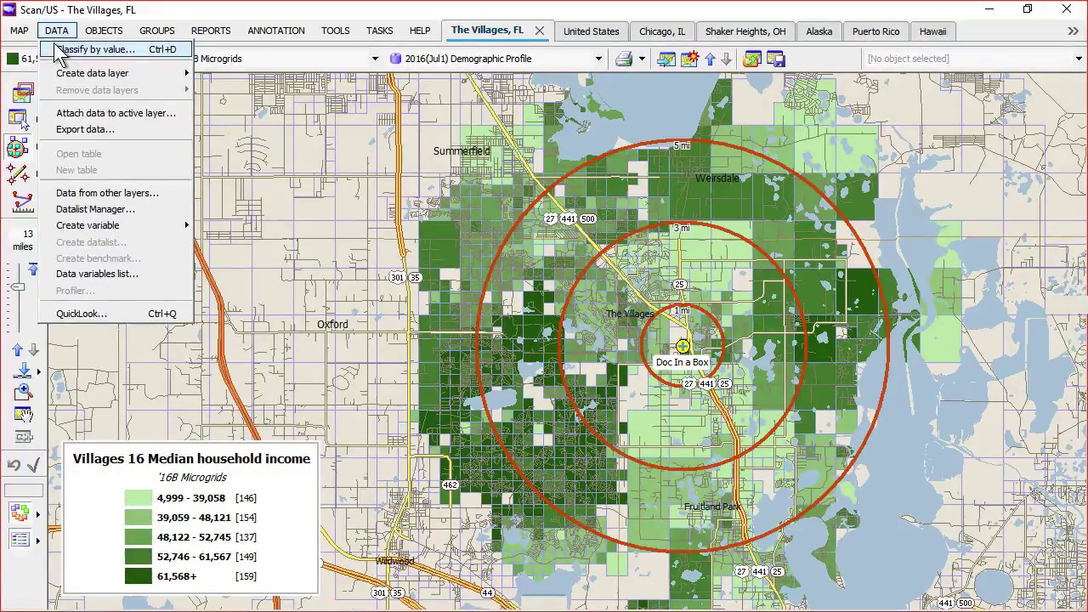
click(60, 53)
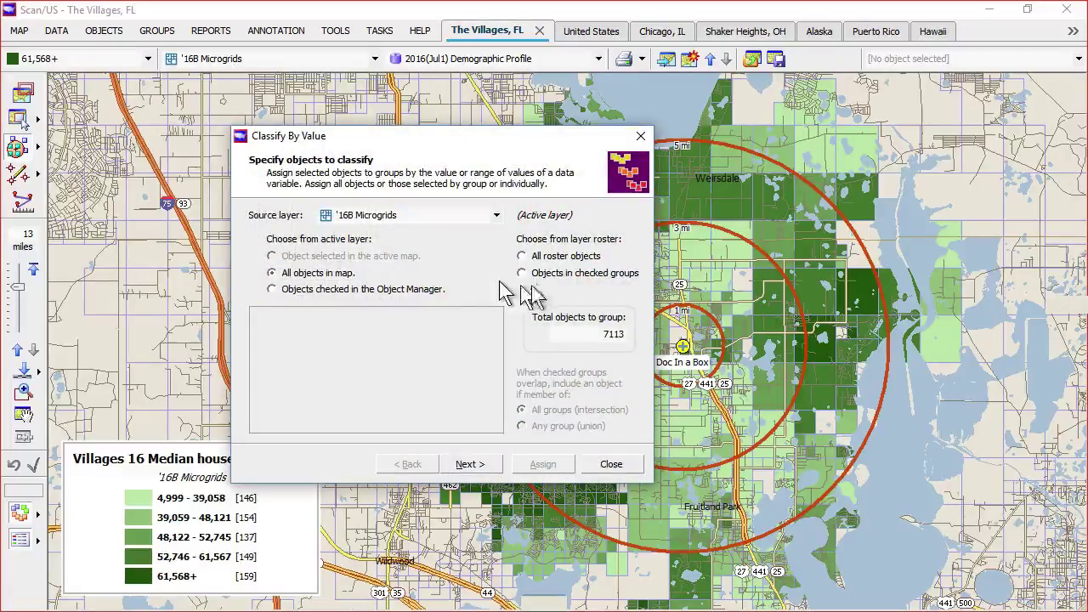
click(557, 273)
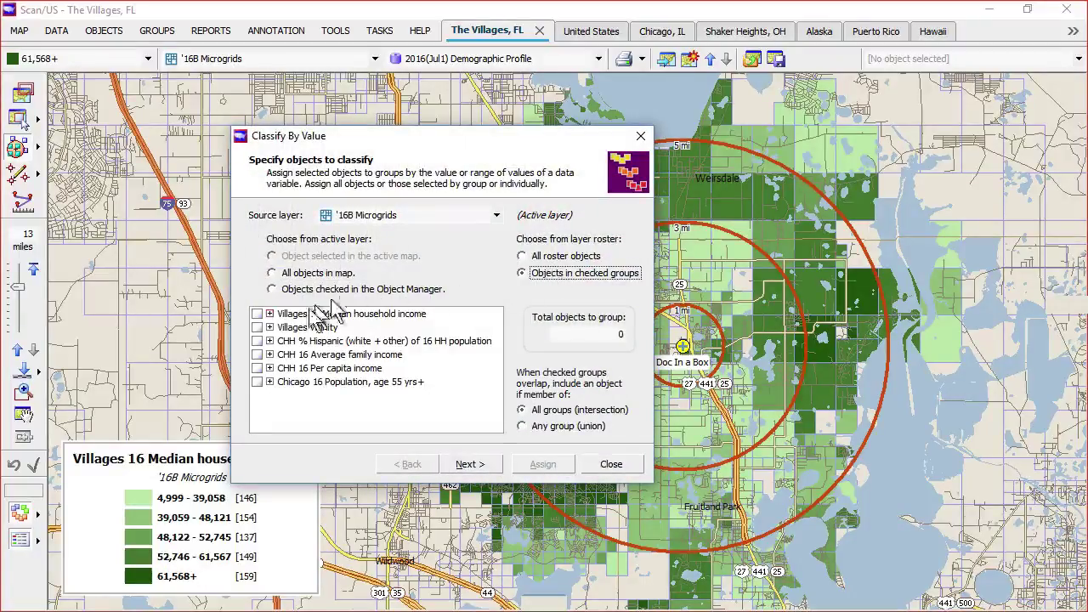
click(257, 327)
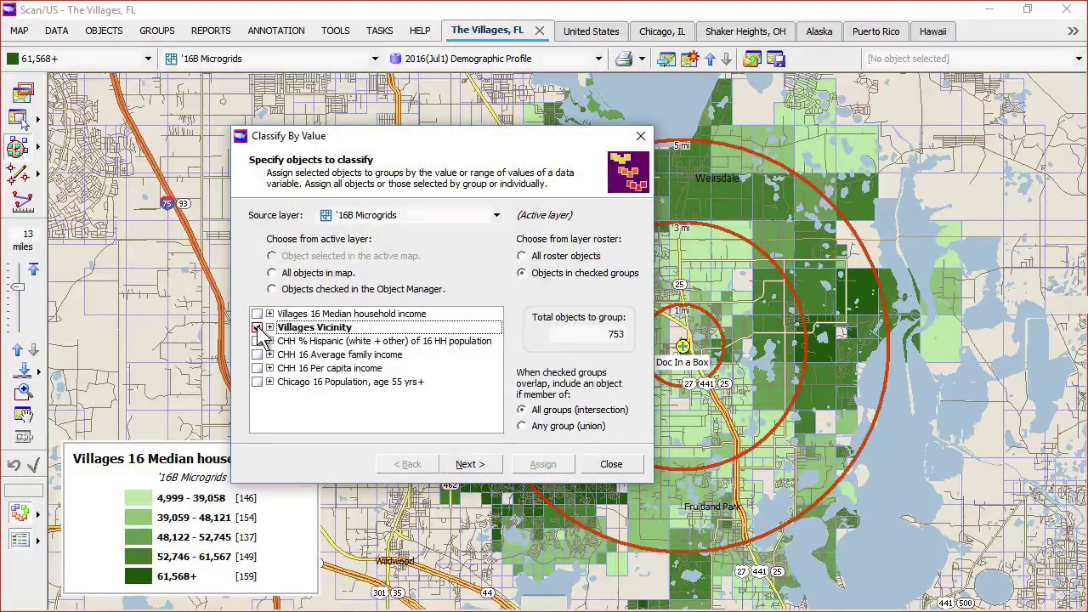
click(467, 465)
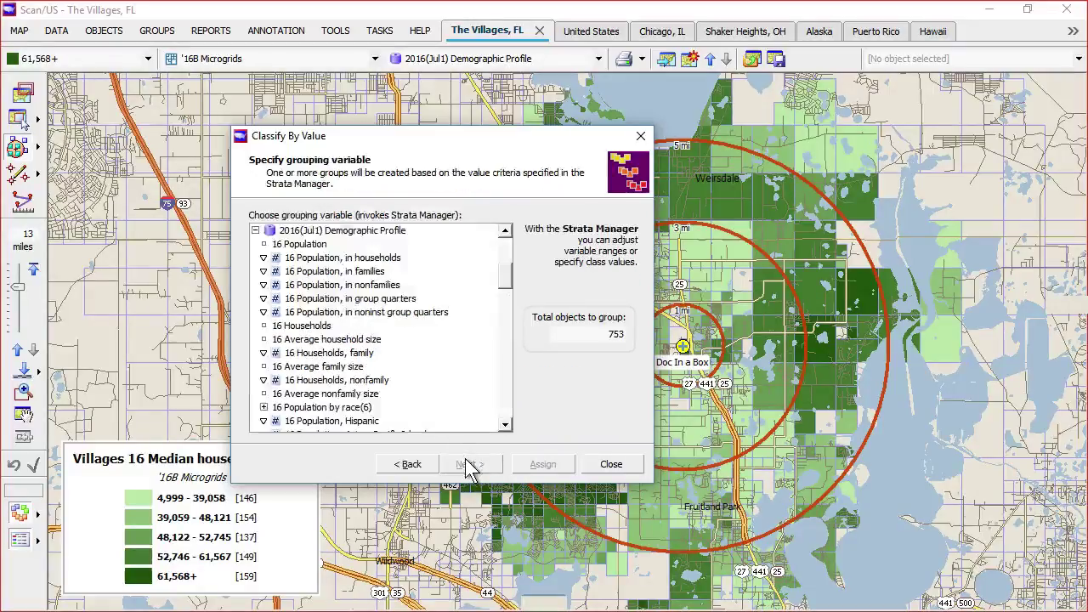
Choose 16 Employees from the 2016 Business Summary data as the grouping variable
click(256, 230)
click(506, 232)
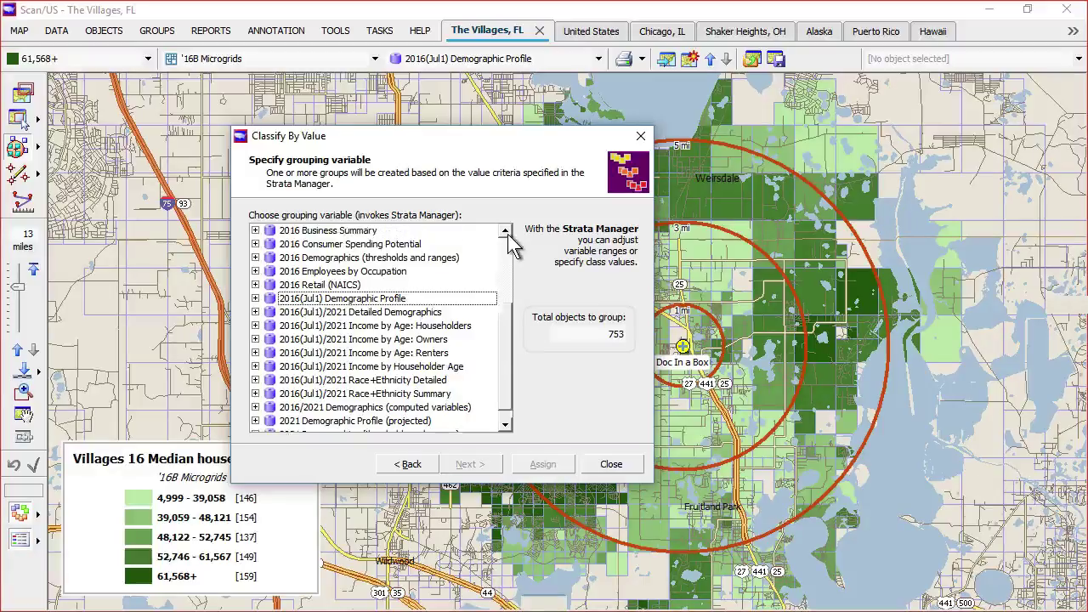
click(507, 232)
click(507, 232)
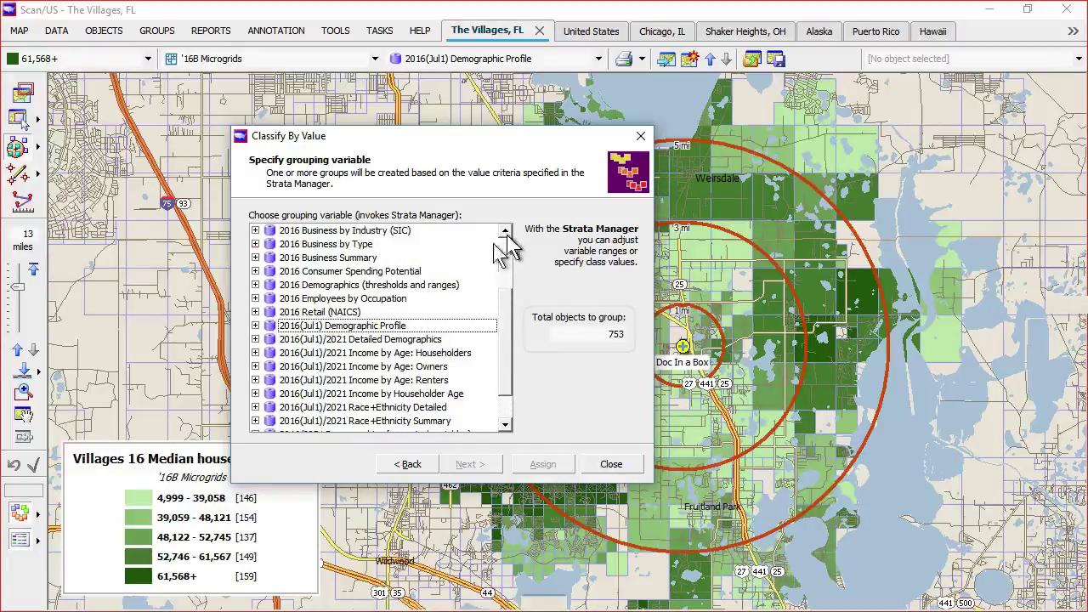
click(255, 258)
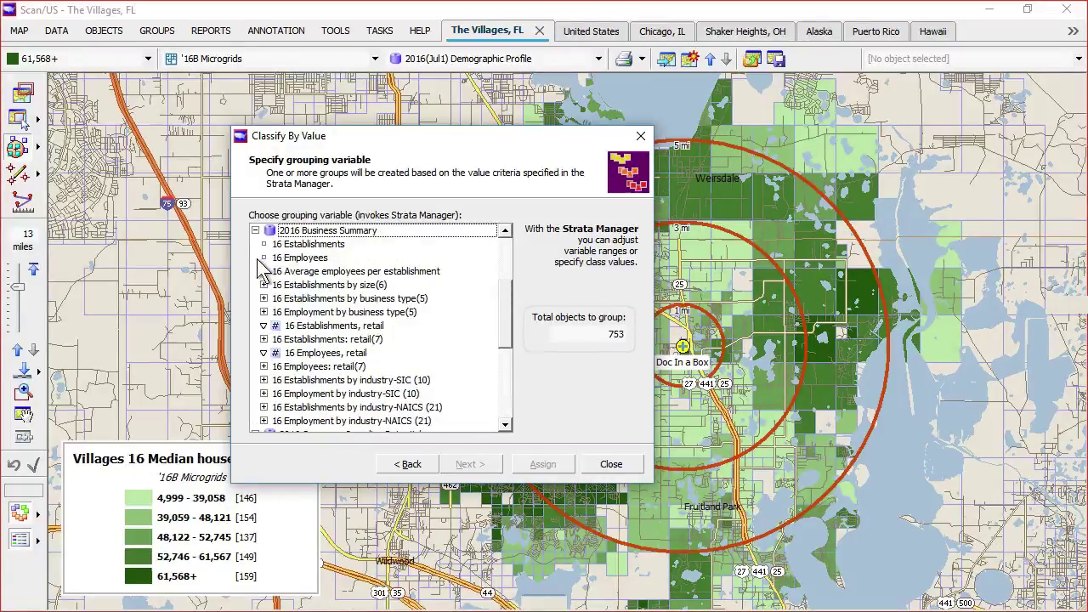
click(307, 258)
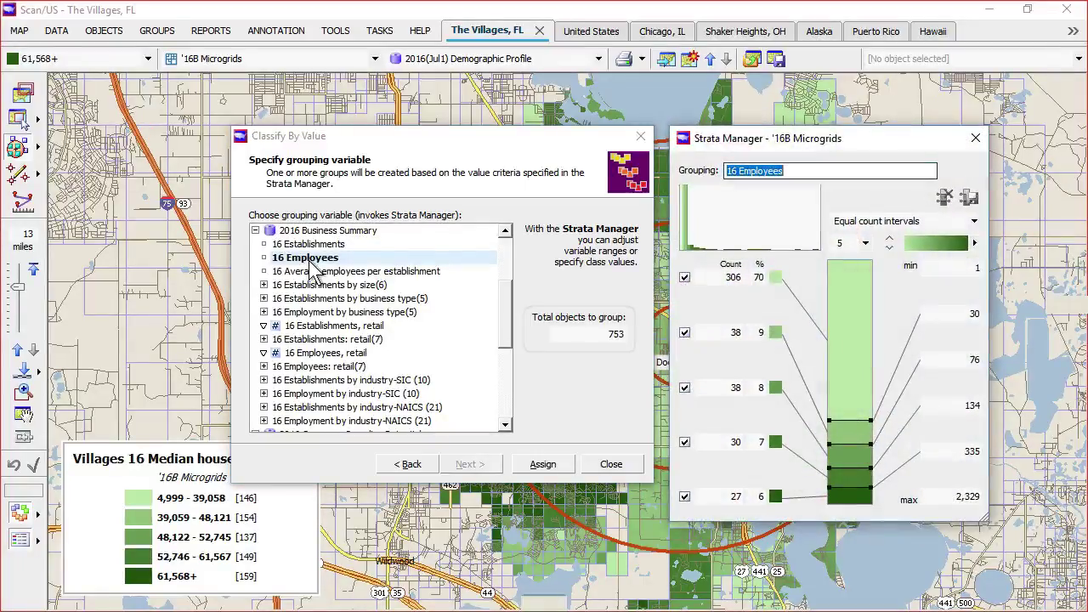
Apply the yellow-to-red color ramp to the employee strata and set the break above the lowest stratum to 10
click(918, 243)
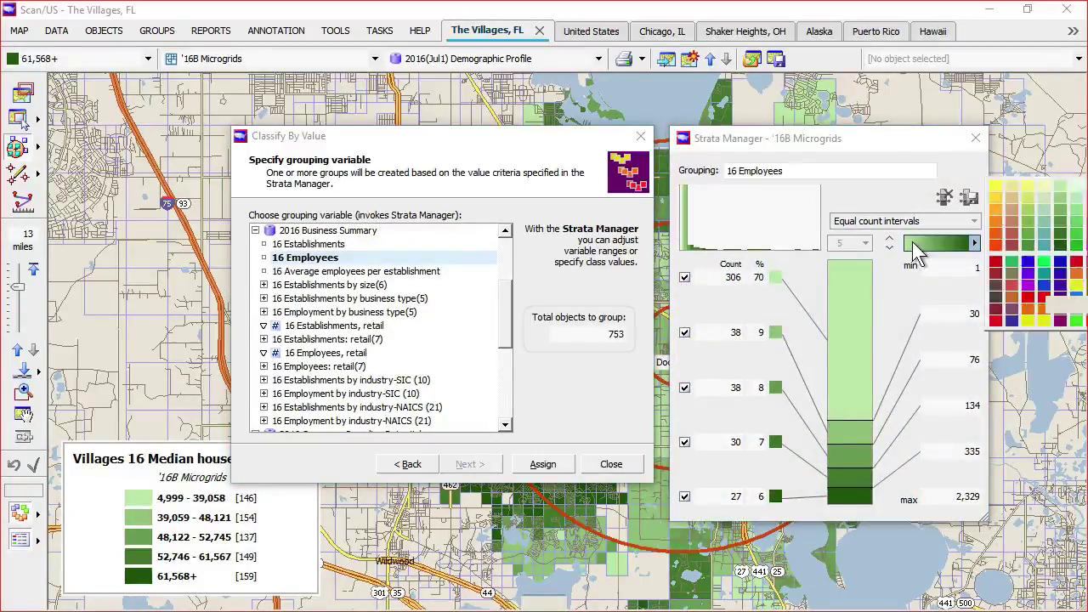
click(994, 229)
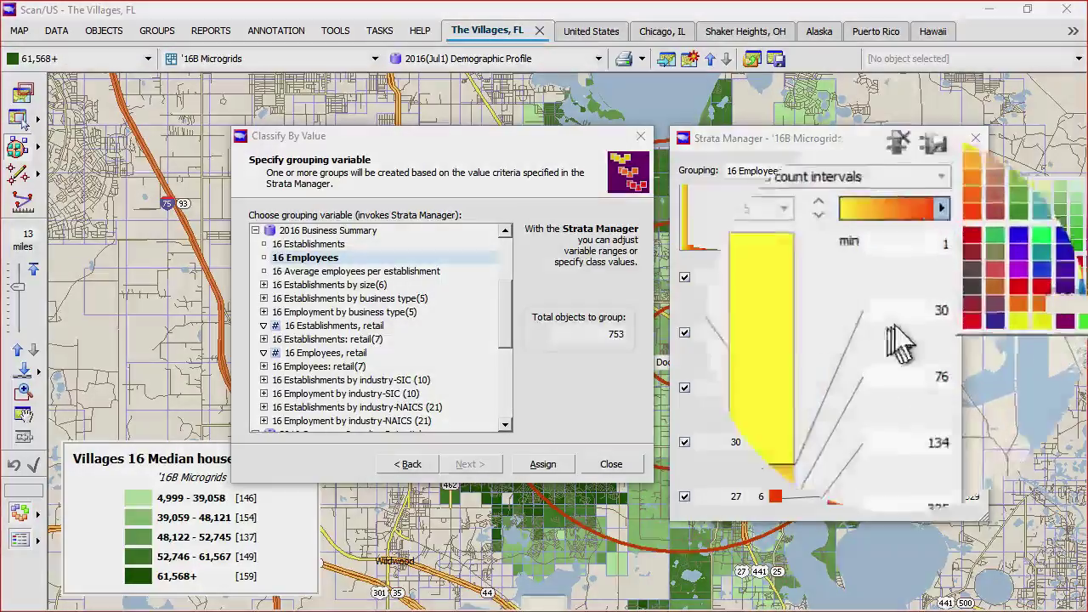
double_click(899, 327)
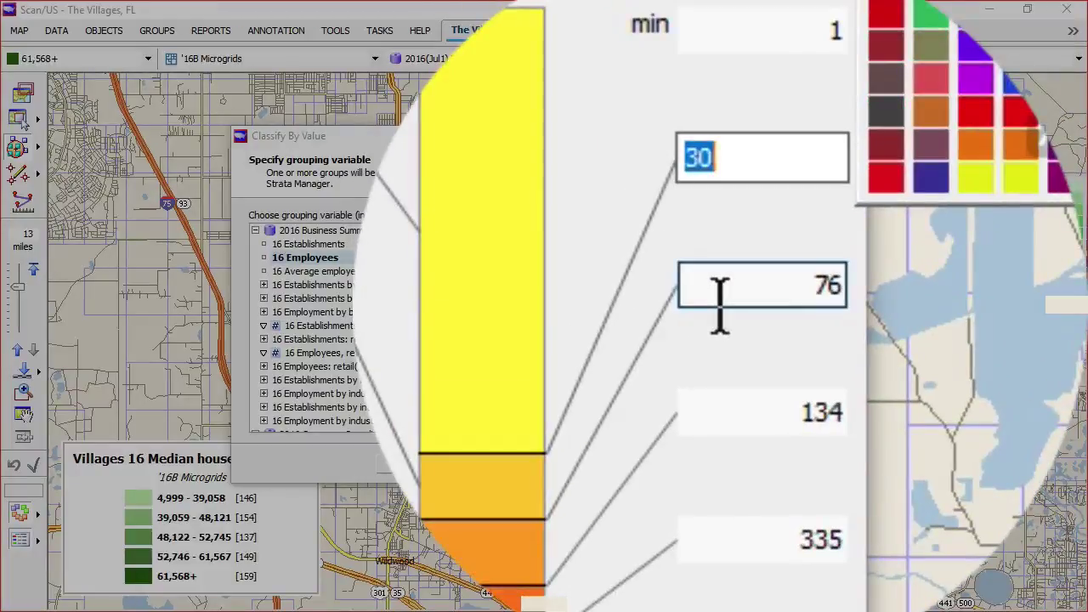
text(10)
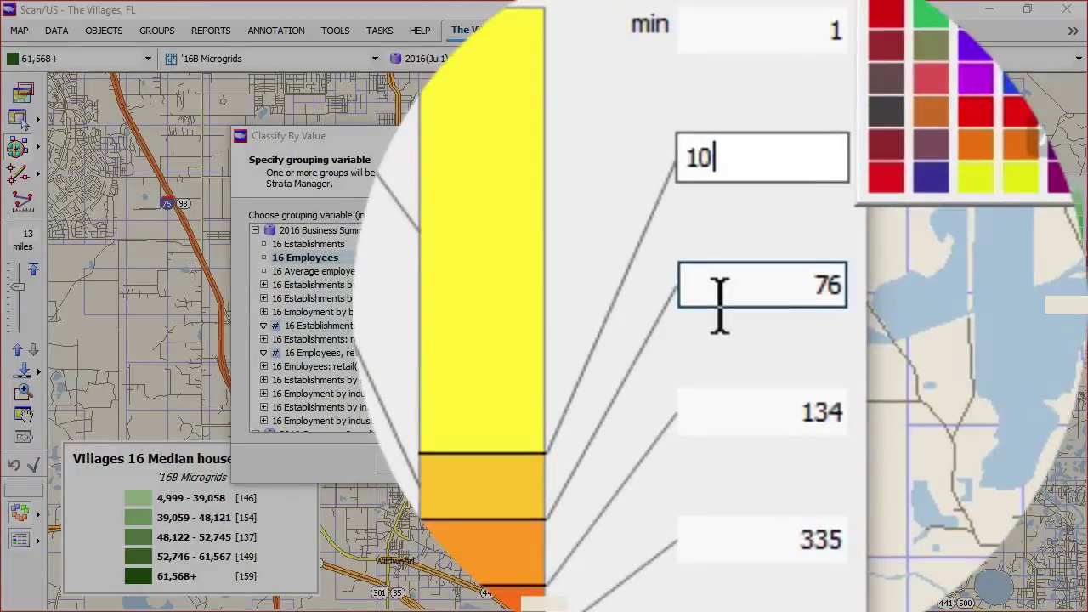
key(Return)
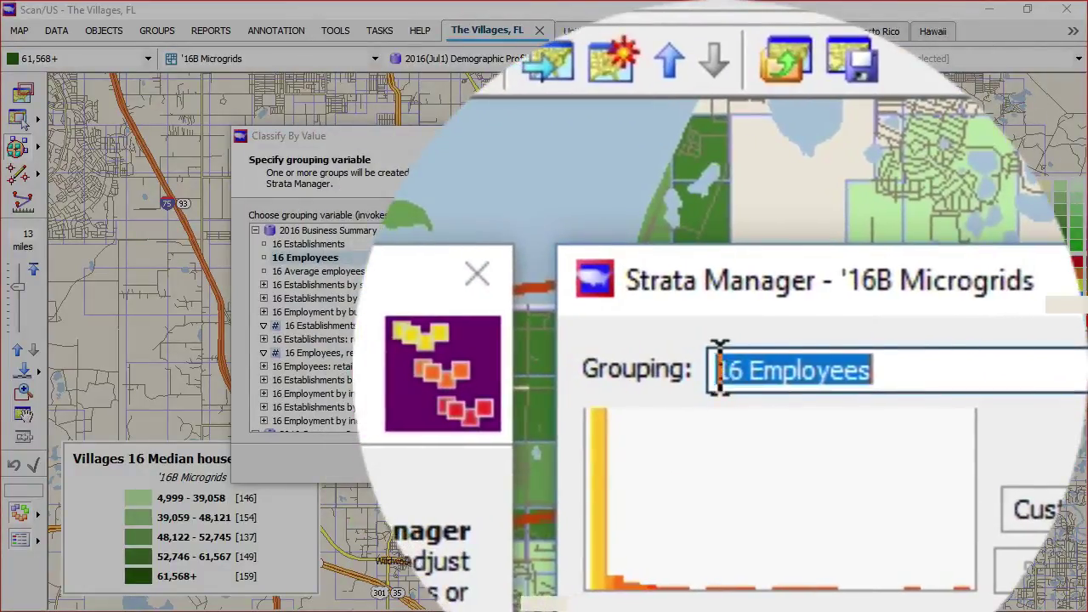
Name the employee grouping "Villages 16 Employees"
click(719, 370)
text(Vil)
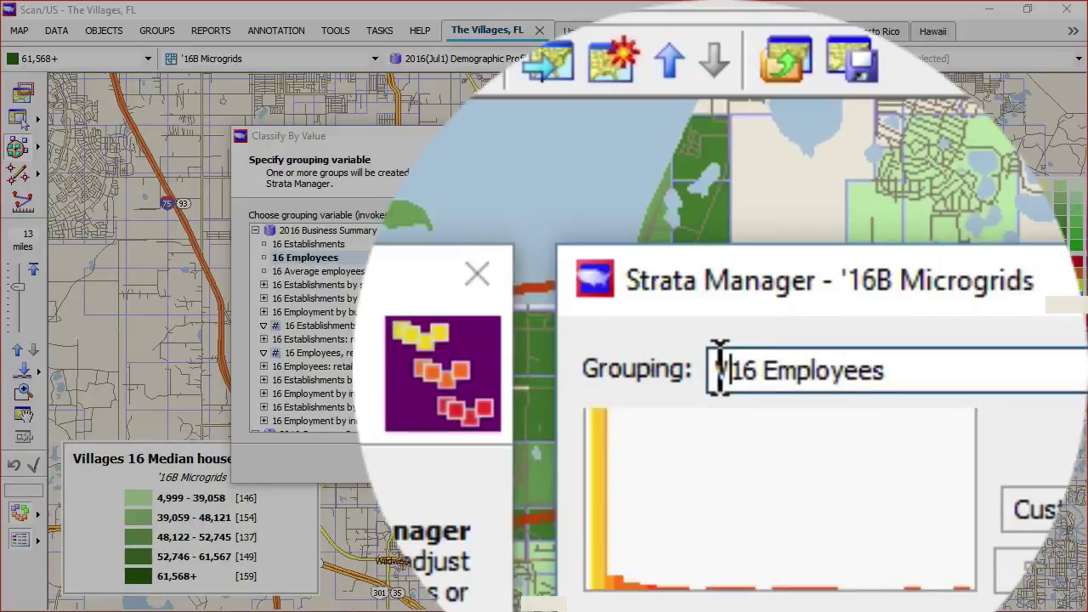
text(lages)
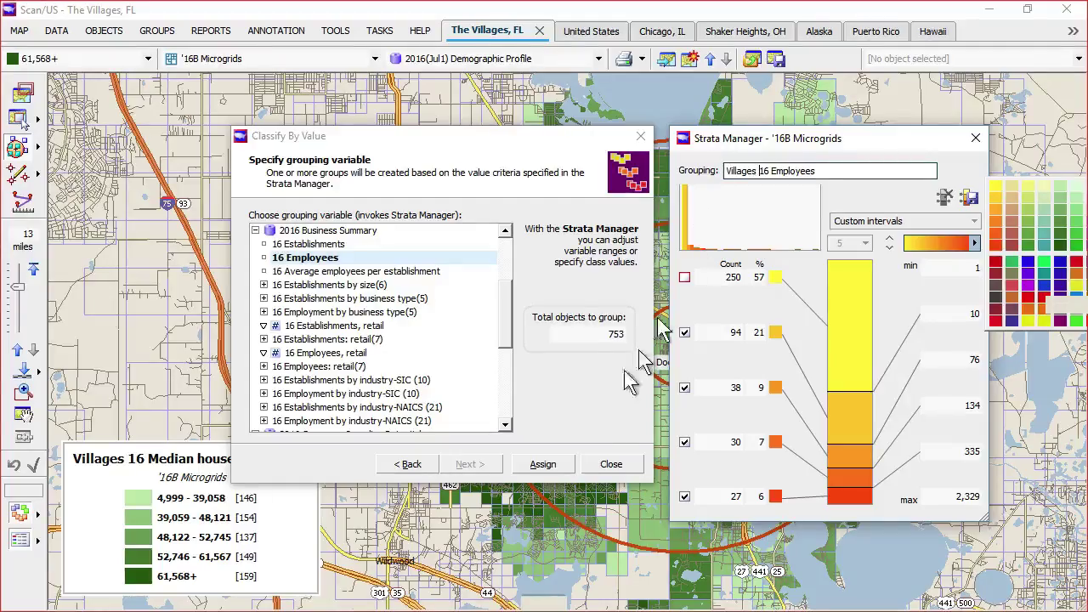
Assign the employee strata to the microgrids around the site
click(542, 464)
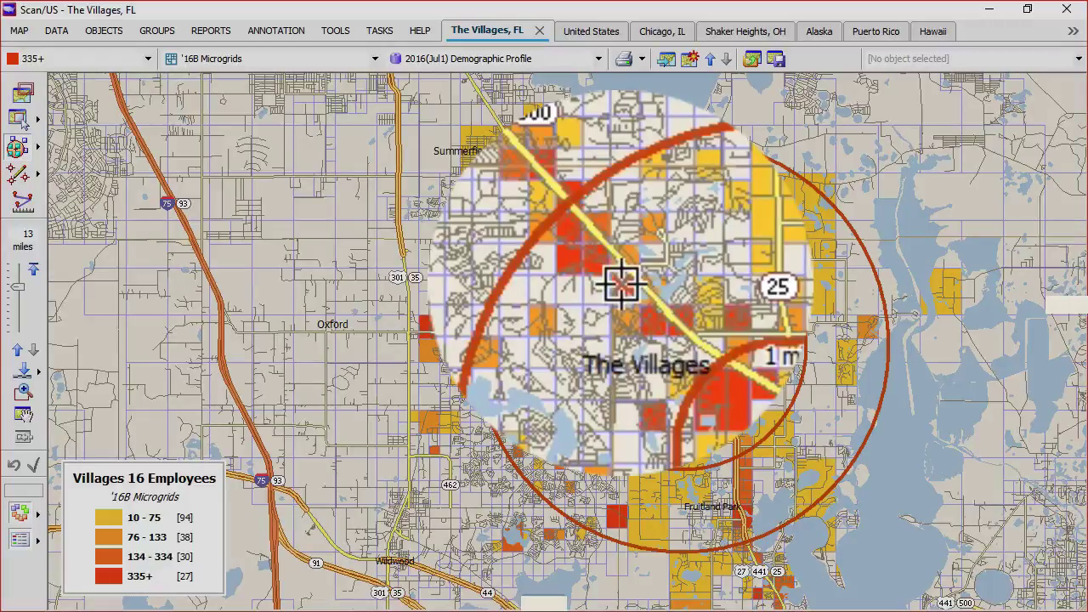
click(627, 315)
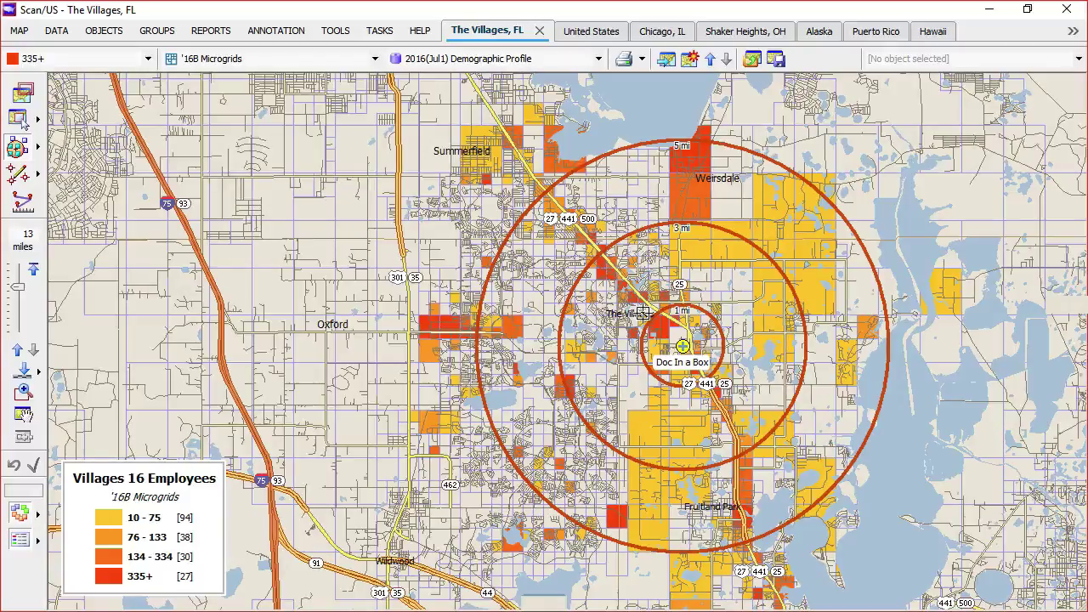
Select the 1 mi ring of the Doc In a Box site and switch to area editing
click(19, 124)
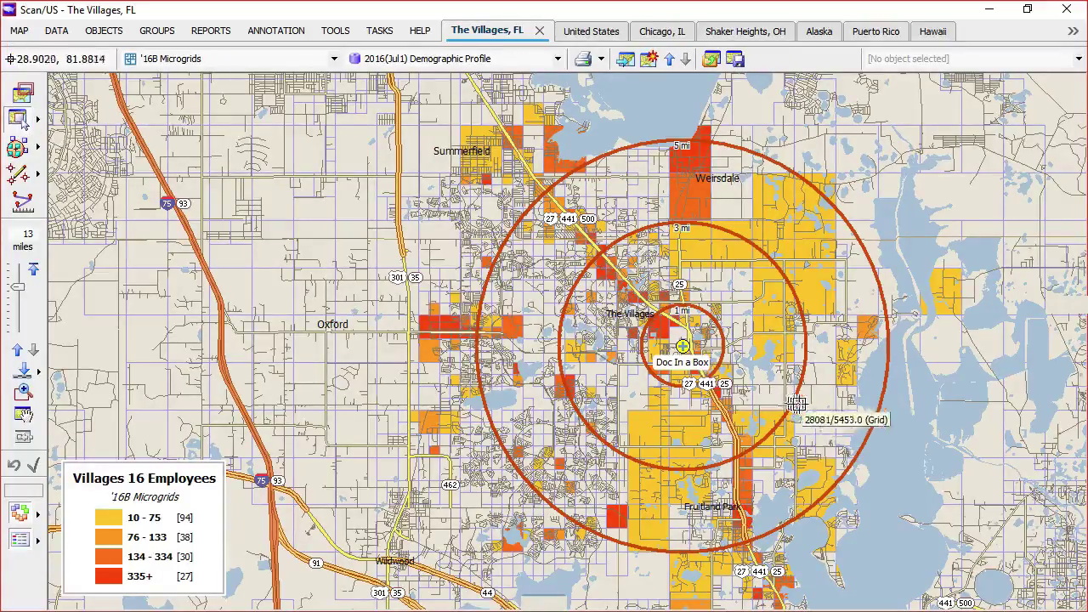
click(714, 259)
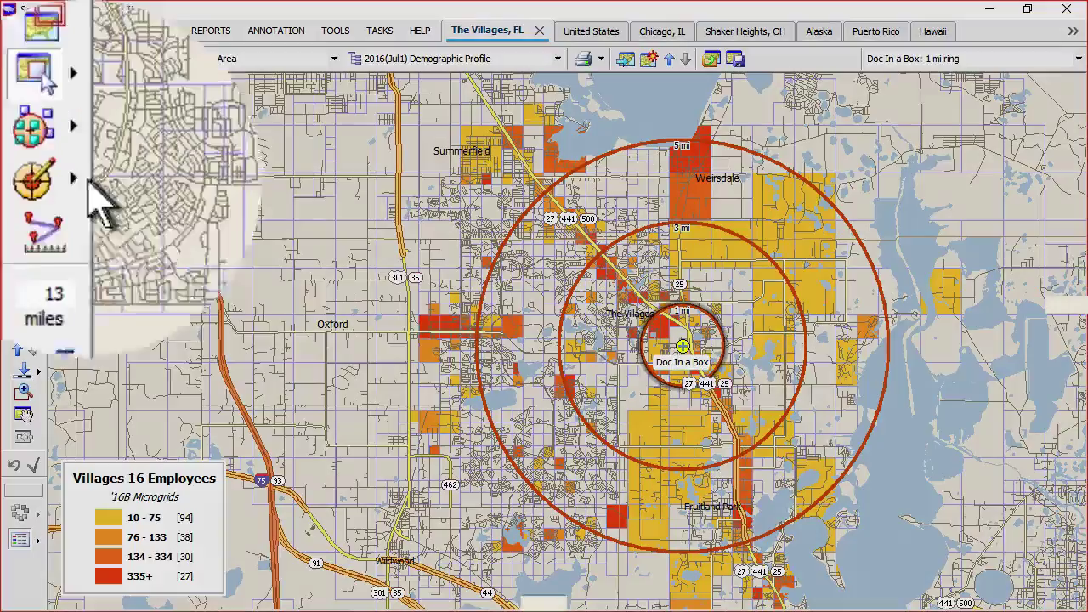
click(37, 174)
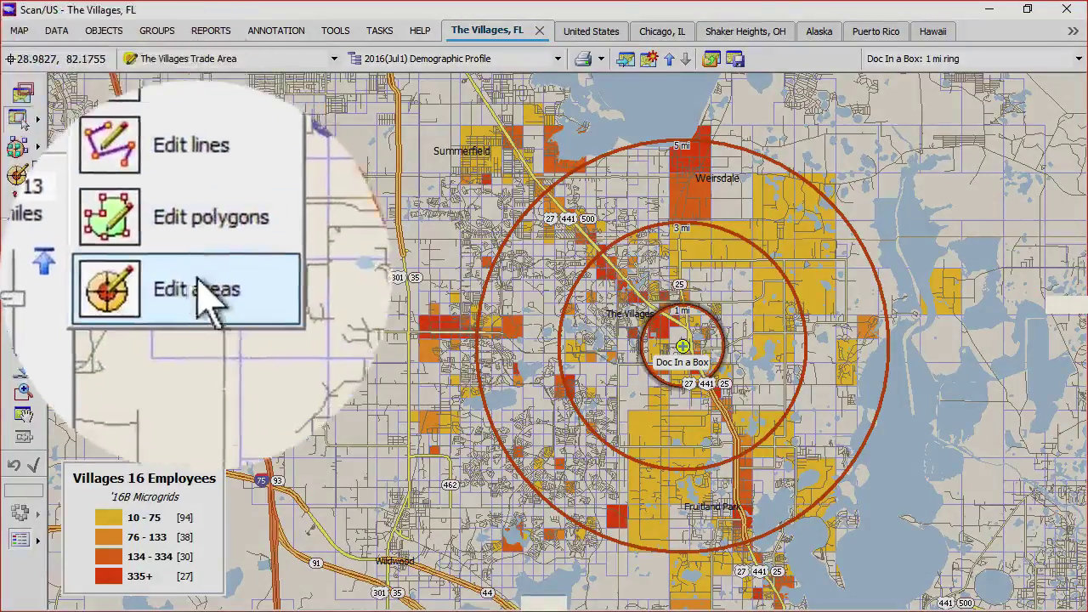
click(198, 279)
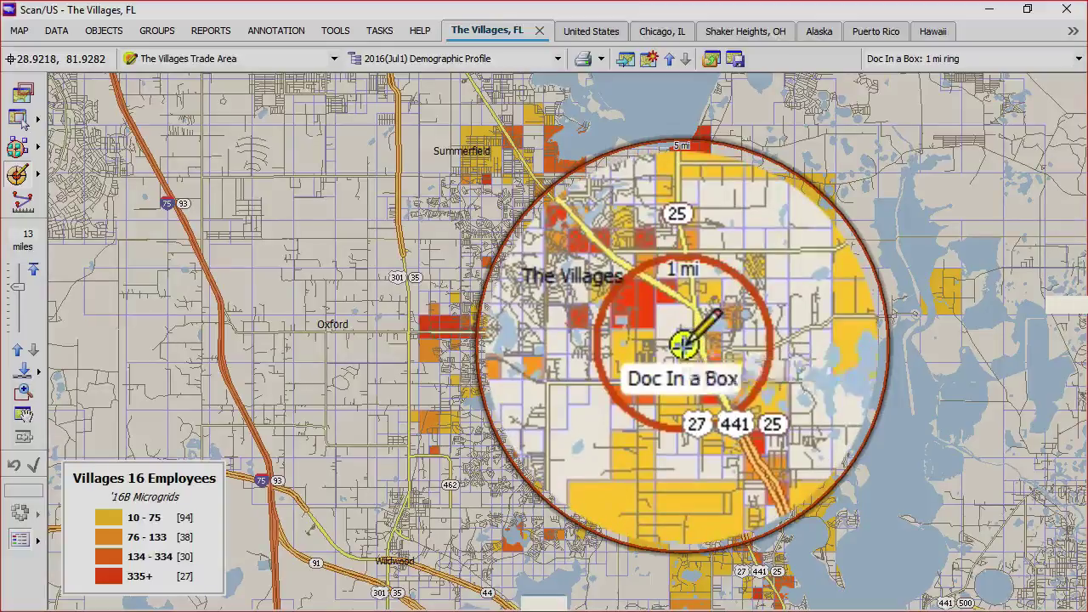
Rename the Doc In a Box area as "Instant Bite of BLT Sandwich!" in its area properties
right_click(685, 348)
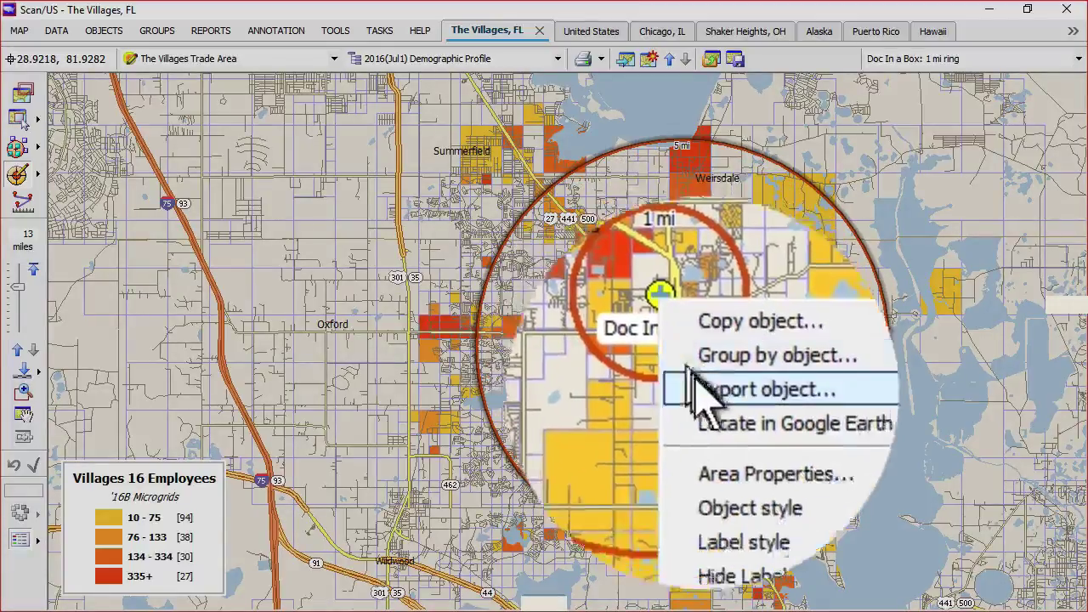
click(730, 421)
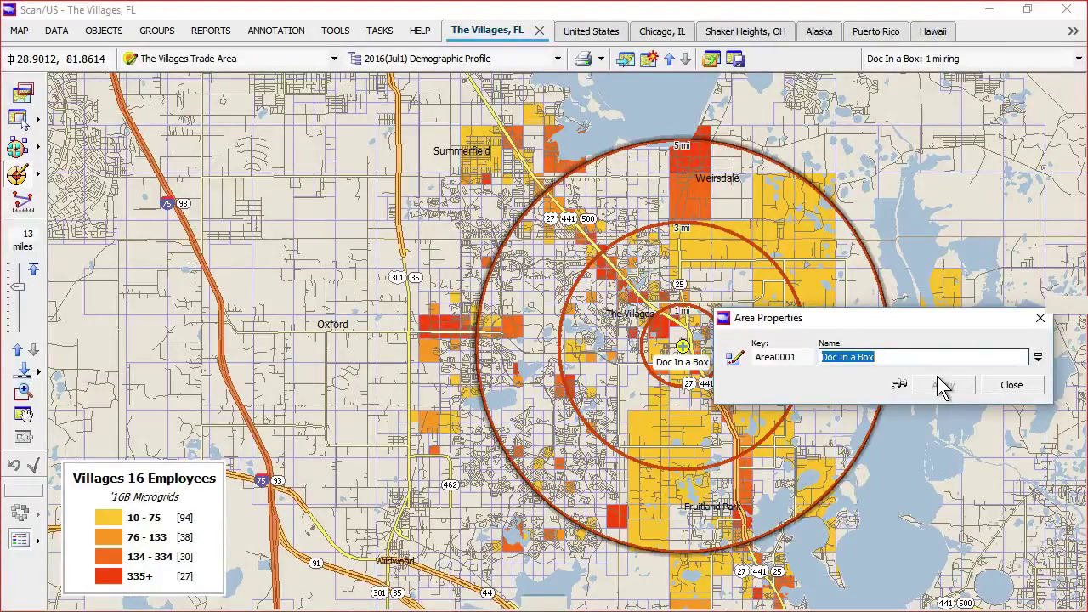
text(Instant)
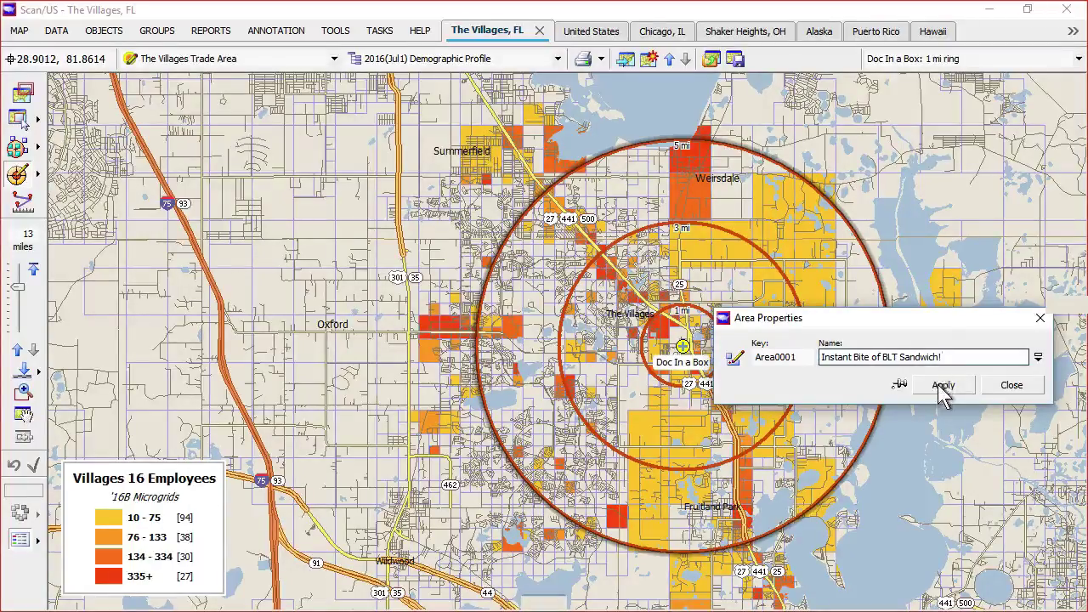
click(942, 385)
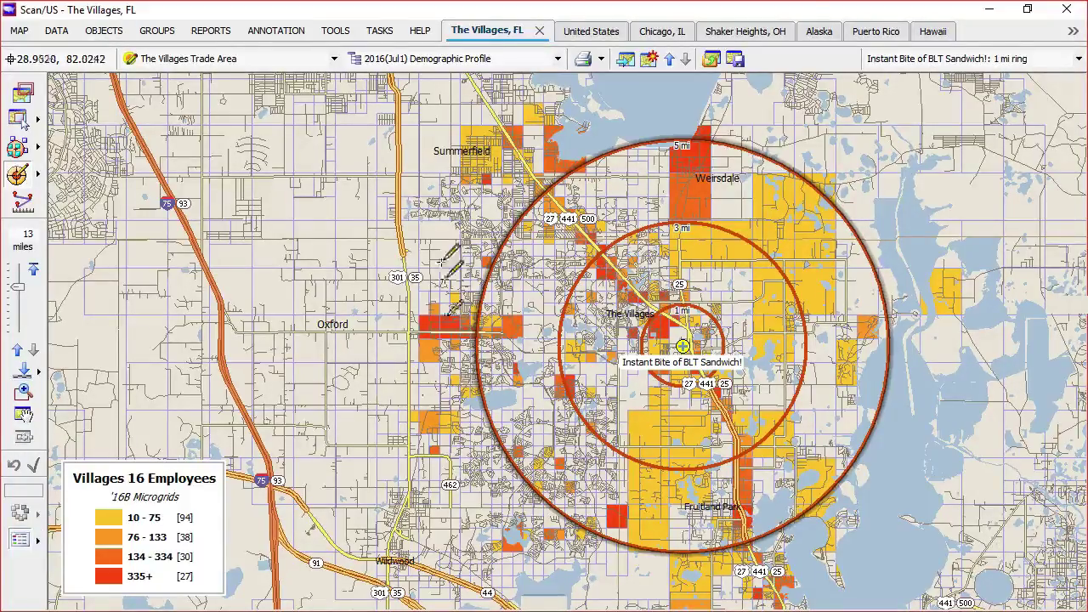
Make '16B Microgrids the active layer and display its Villages 16 Median household income grouping
click(334, 59)
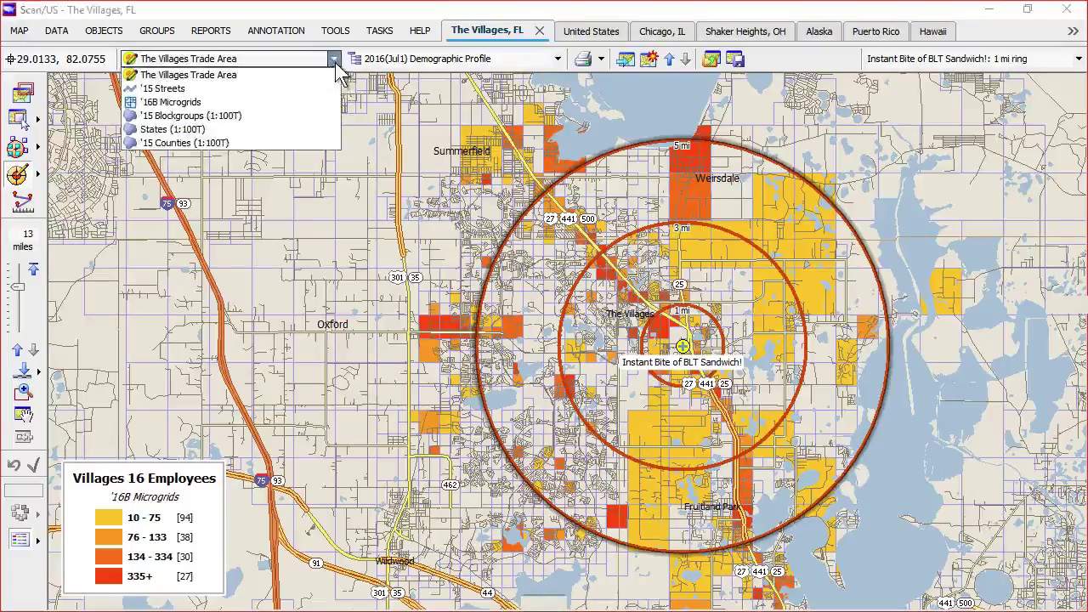
click(307, 103)
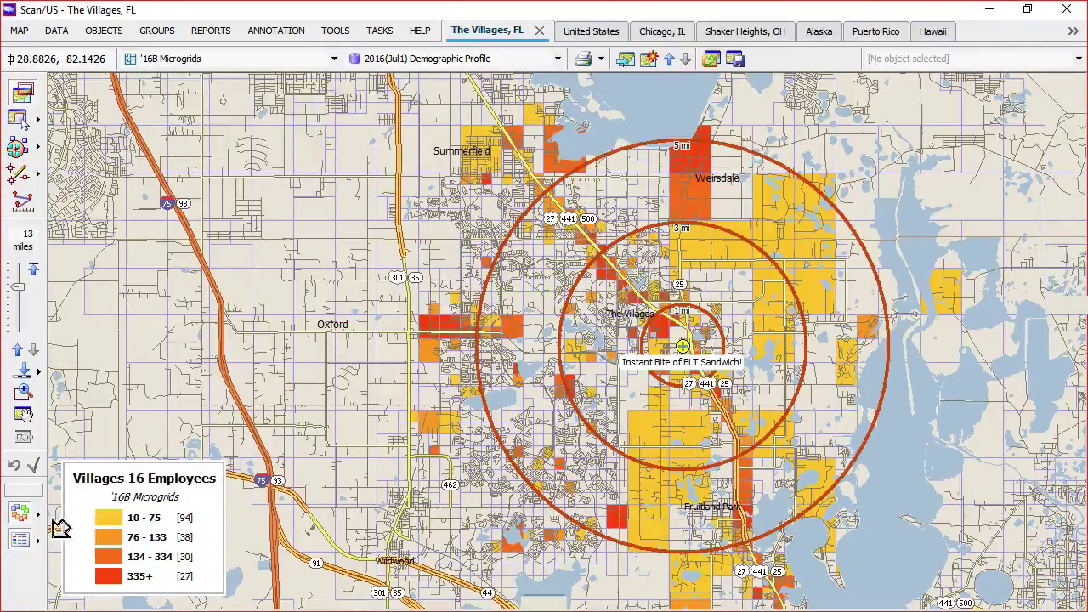
click(38, 514)
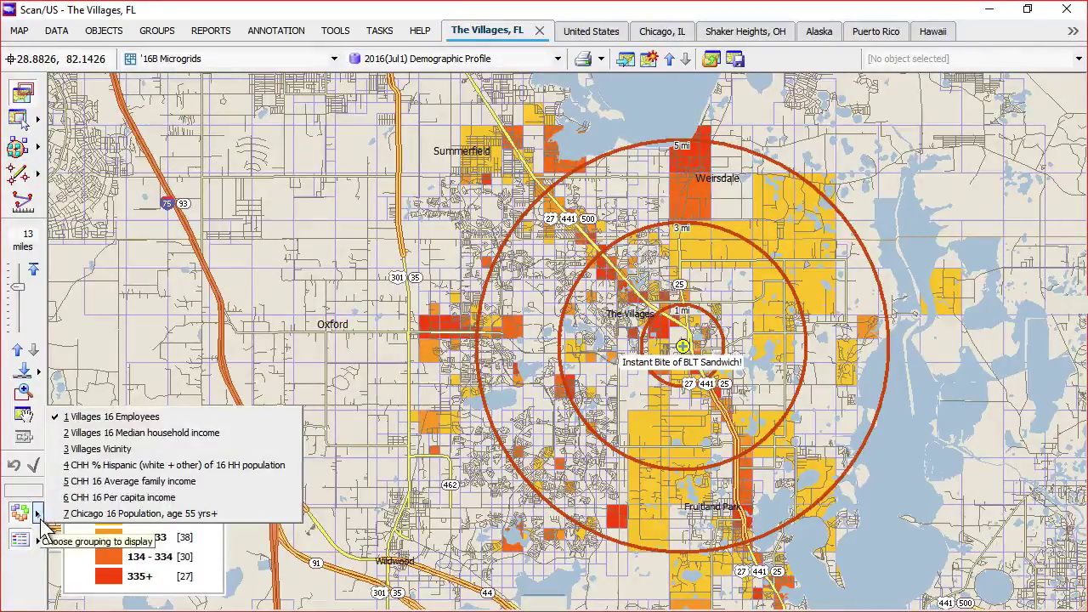
click(142, 435)
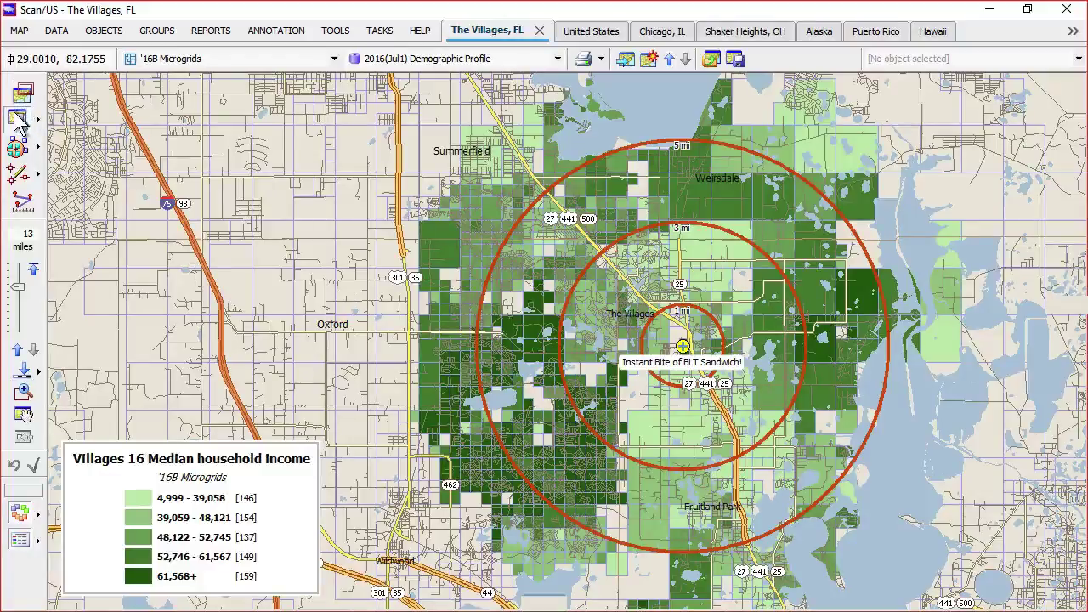
Examine the QuickLook demographic profile of the site's 5 mi, 3 mi and 1 mi rings in The Villages Trade Area
click(17, 118)
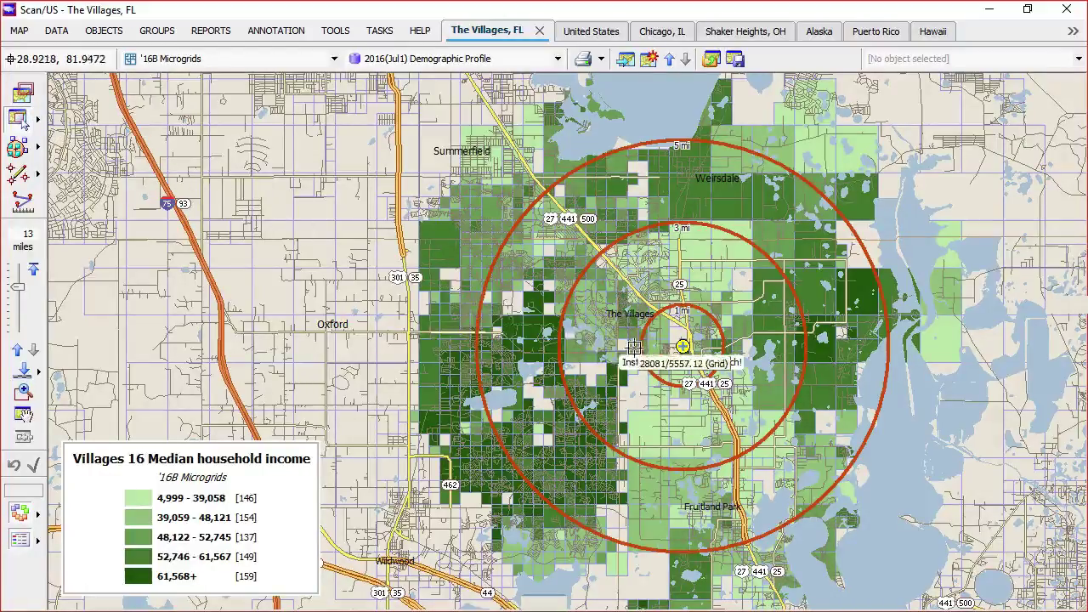
mouse_move(517, 313)
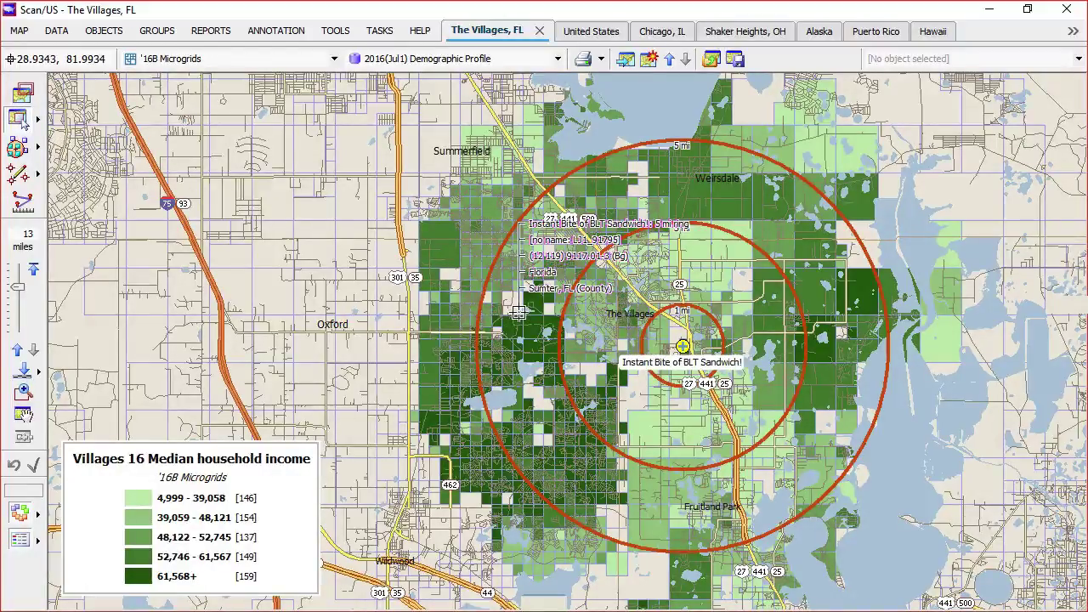
click(545, 228)
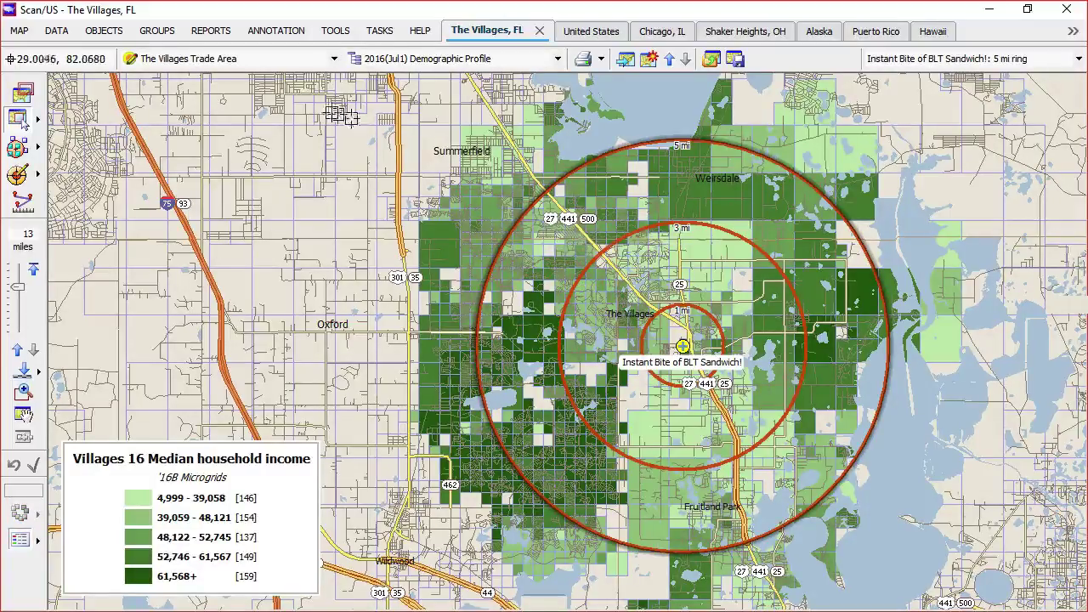
click(56, 32)
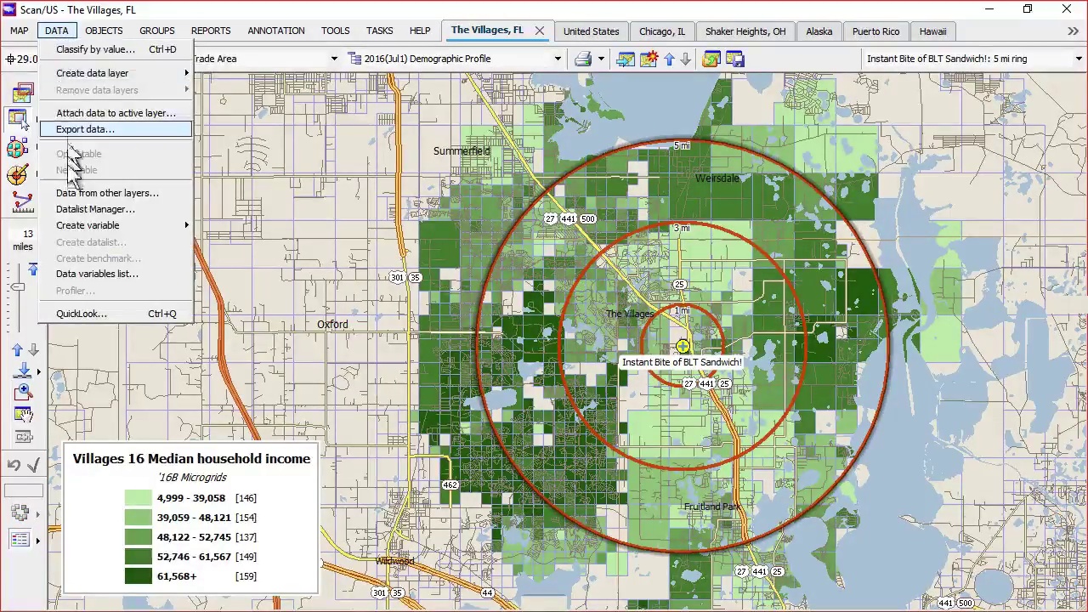
click(74, 315)
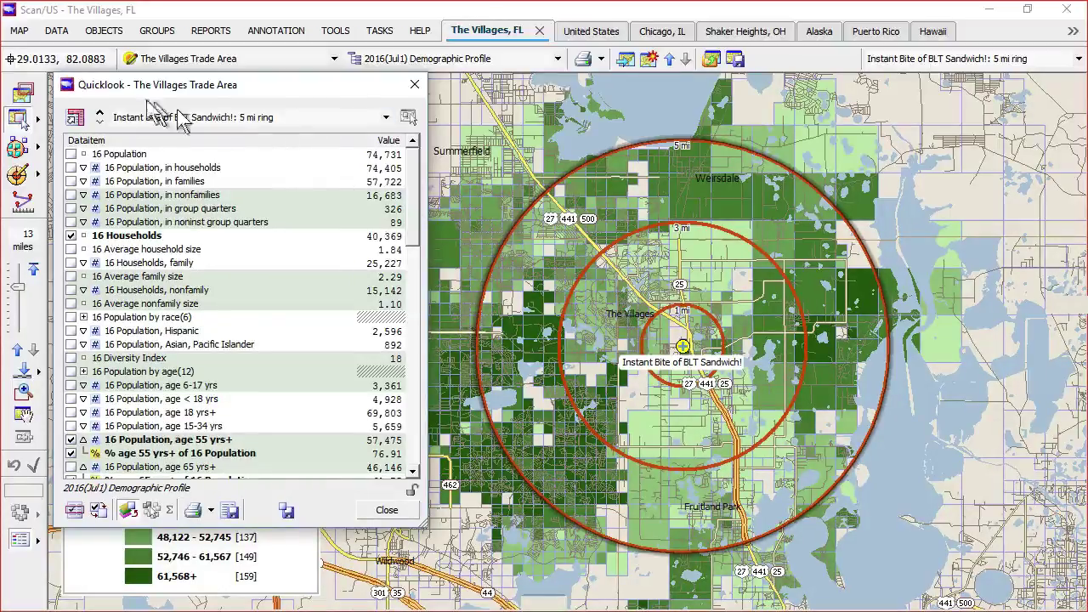
click(99, 113)
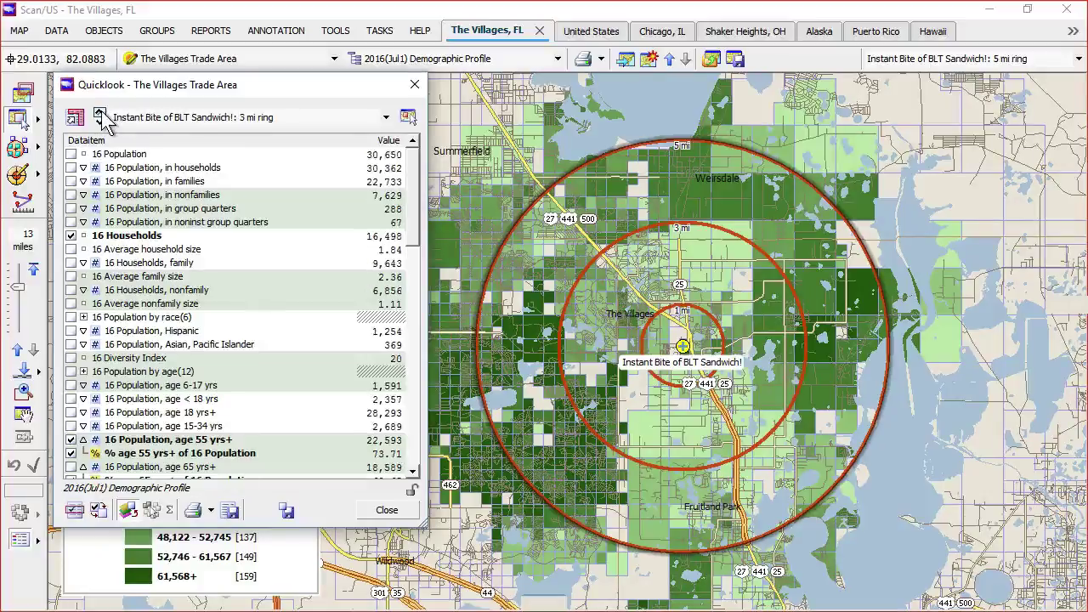
click(100, 114)
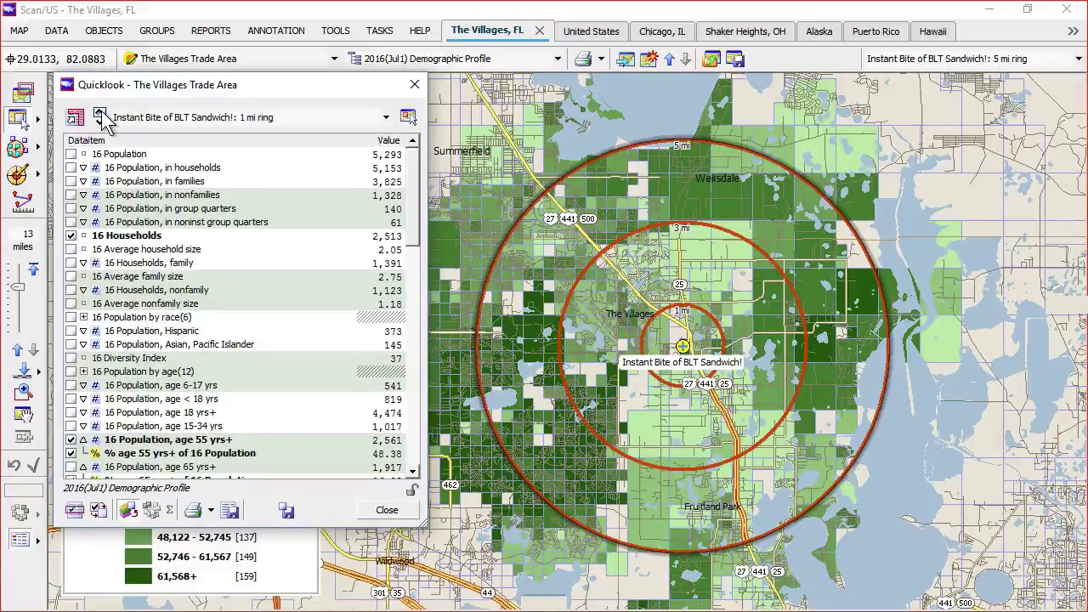
click(415, 89)
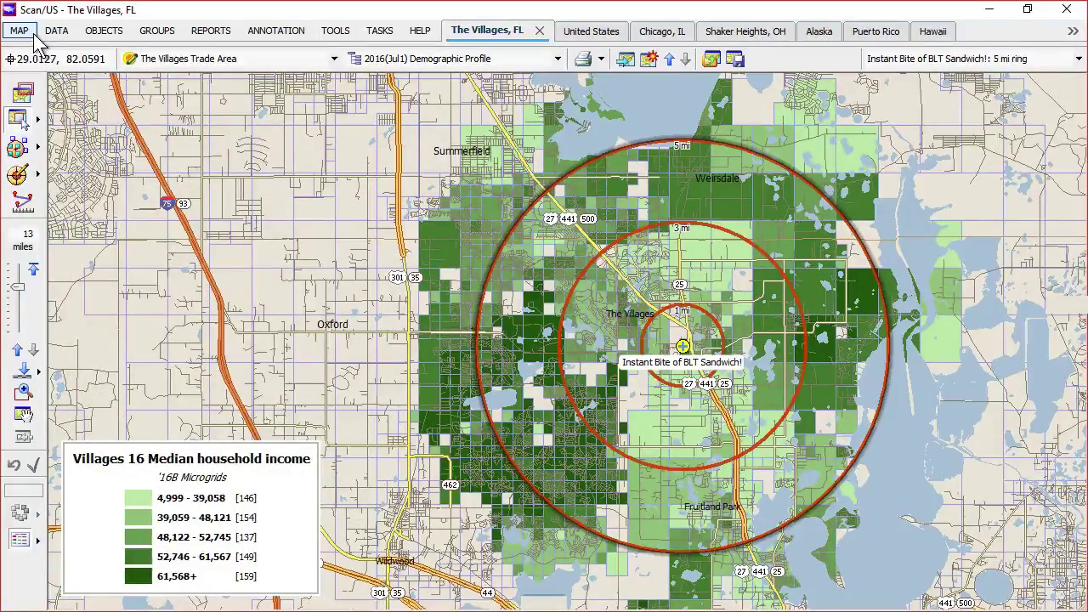
Make '16B Microgrids the active layer and start creating a single-variable data layer for it
click(184, 61)
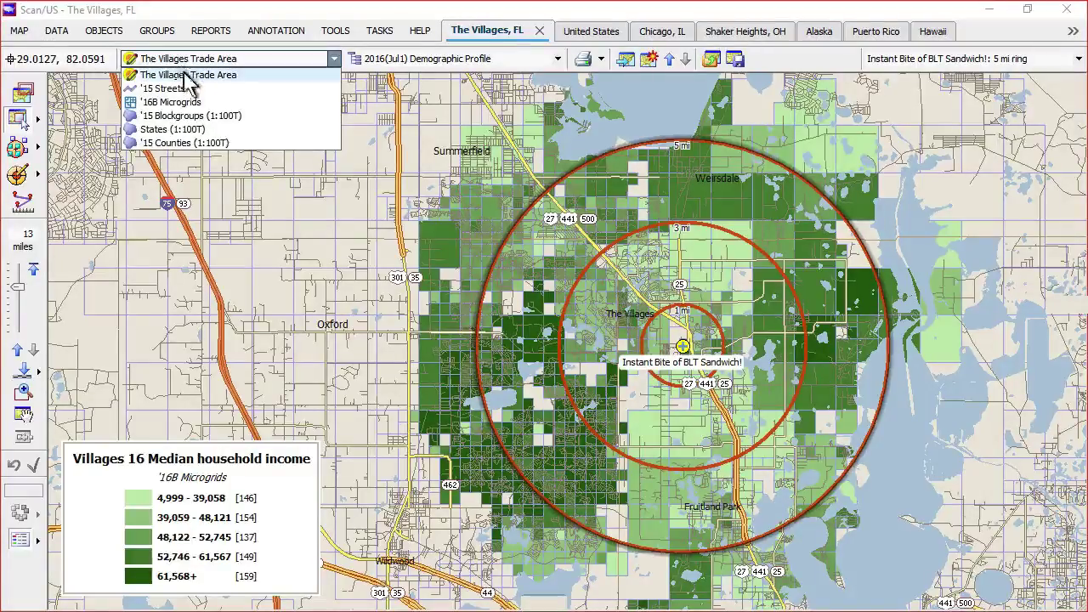
click(201, 101)
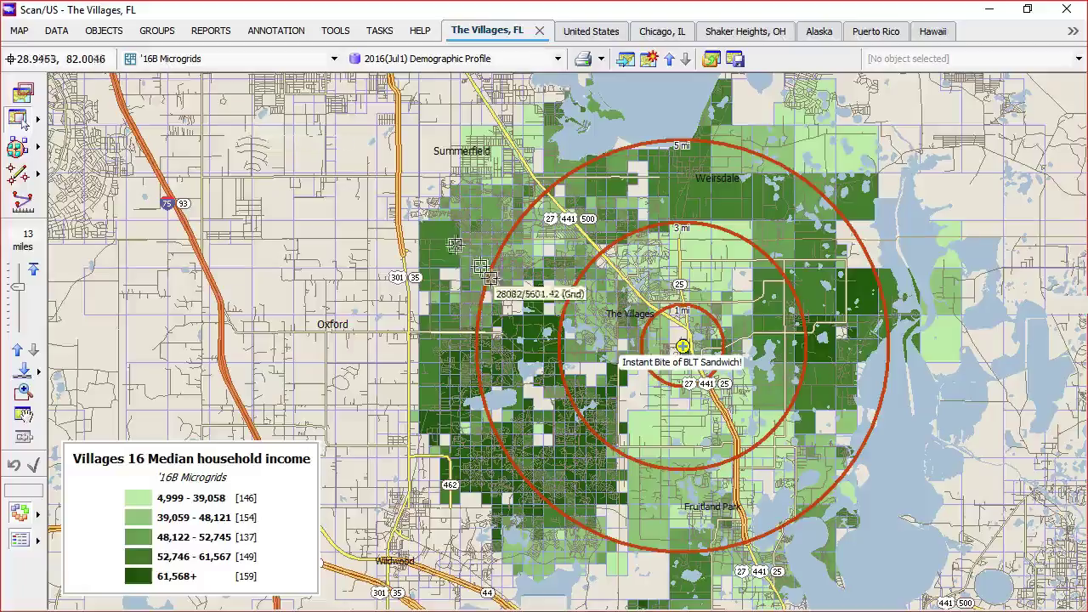
scroll(578, 371, up, 1)
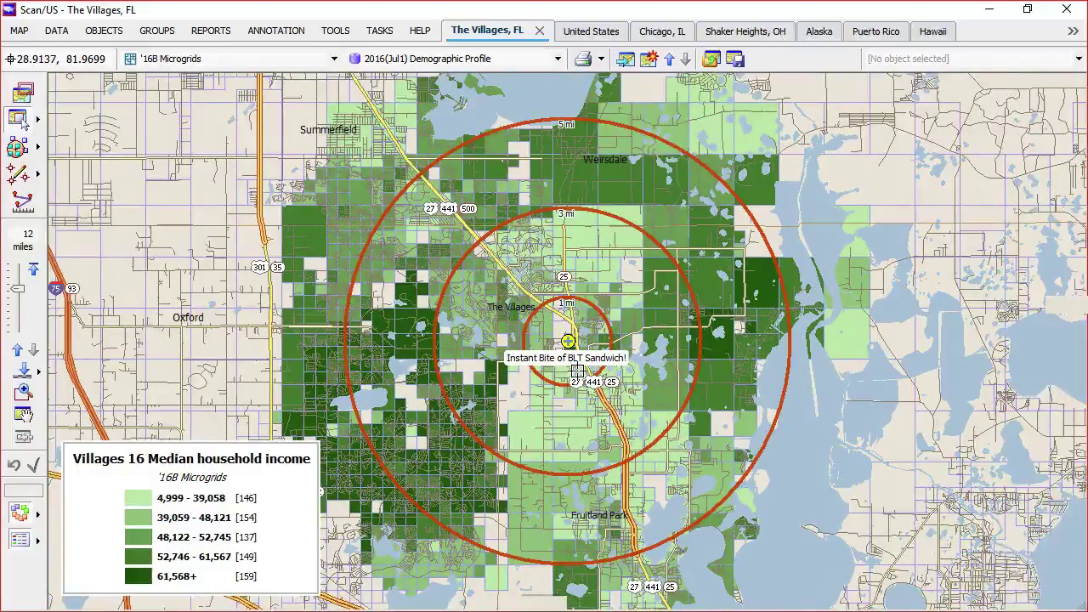
scroll(577, 371, up, 5)
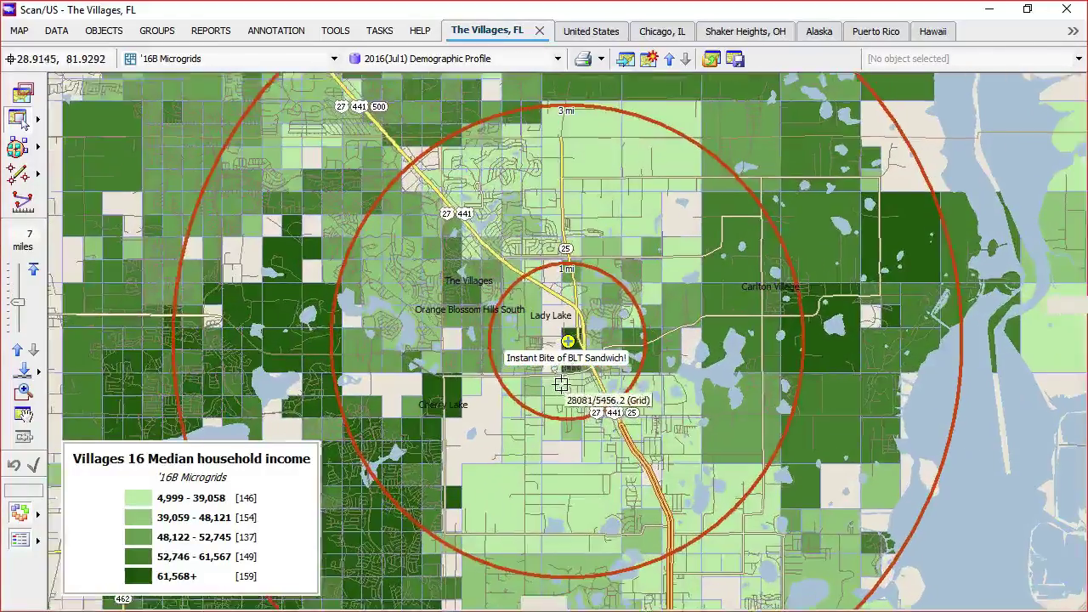
scroll(562, 384, up, 2)
scroll(562, 384, up, 1)
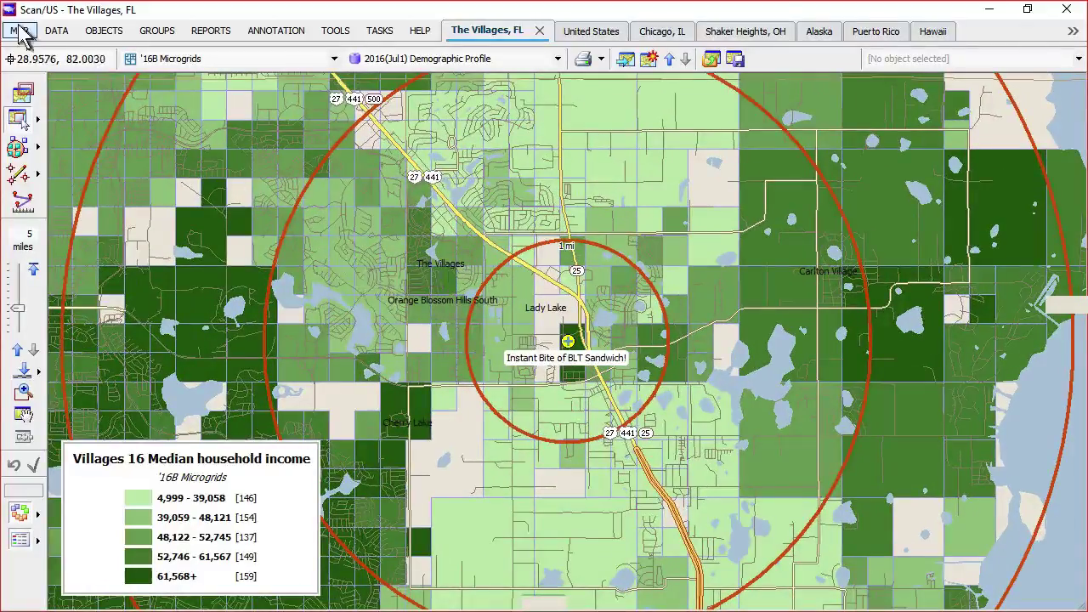
click(57, 32)
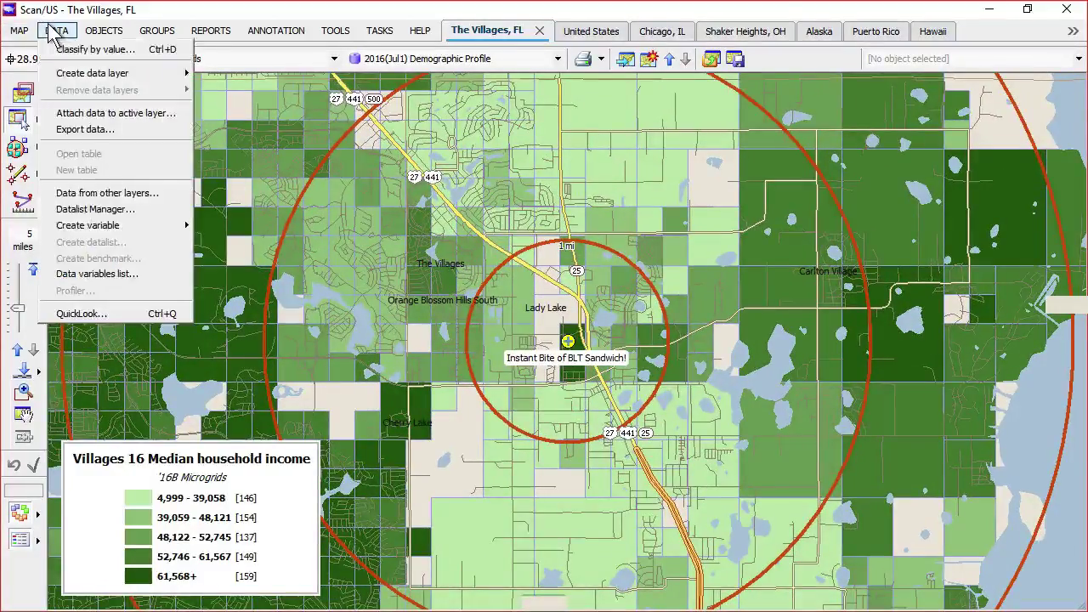
mouse_move(62, 75)
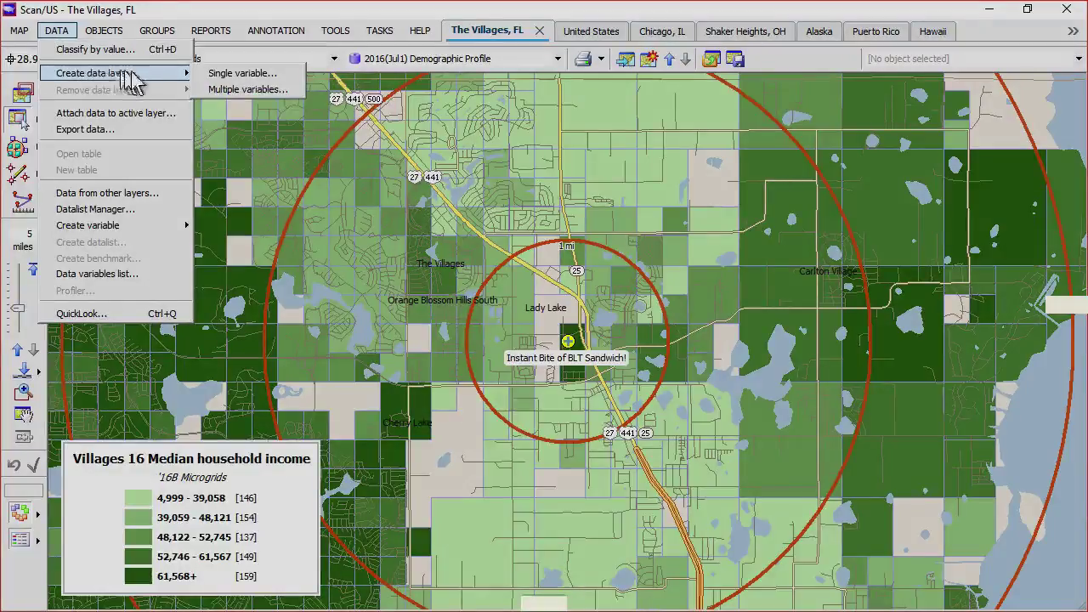
click(253, 74)
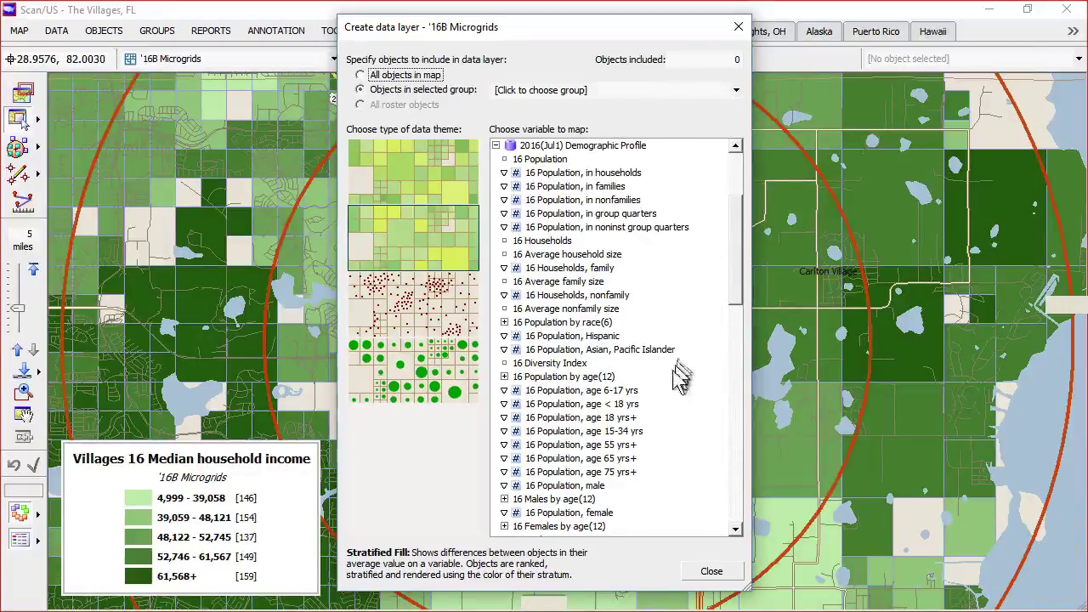
Try to map 16 Population, age 65 yrs+ and its percentage of 16 Population without choosing a microgrid group
click(534, 457)
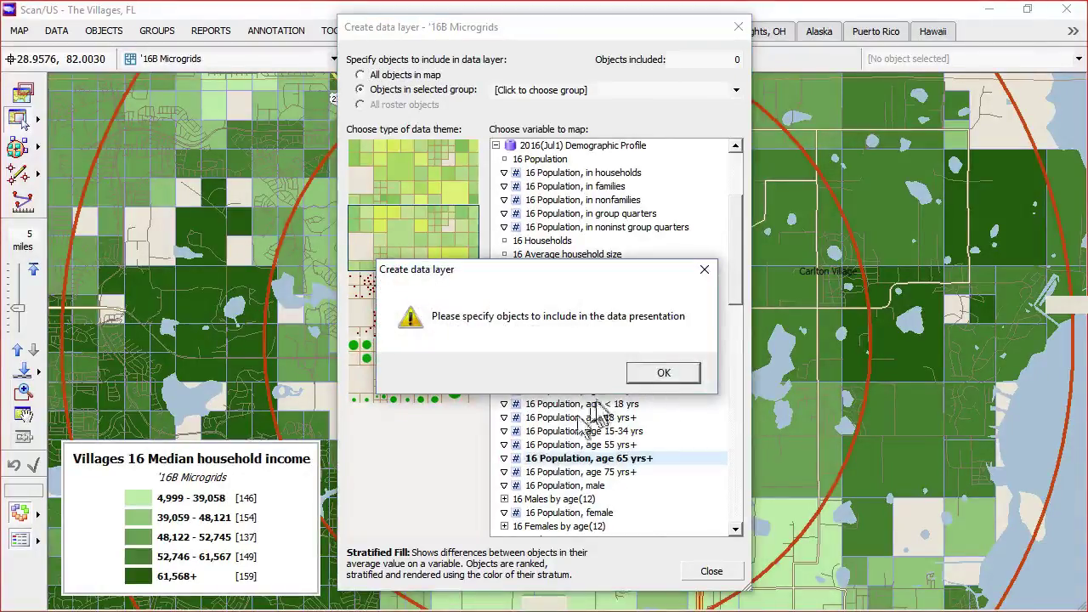
click(652, 374)
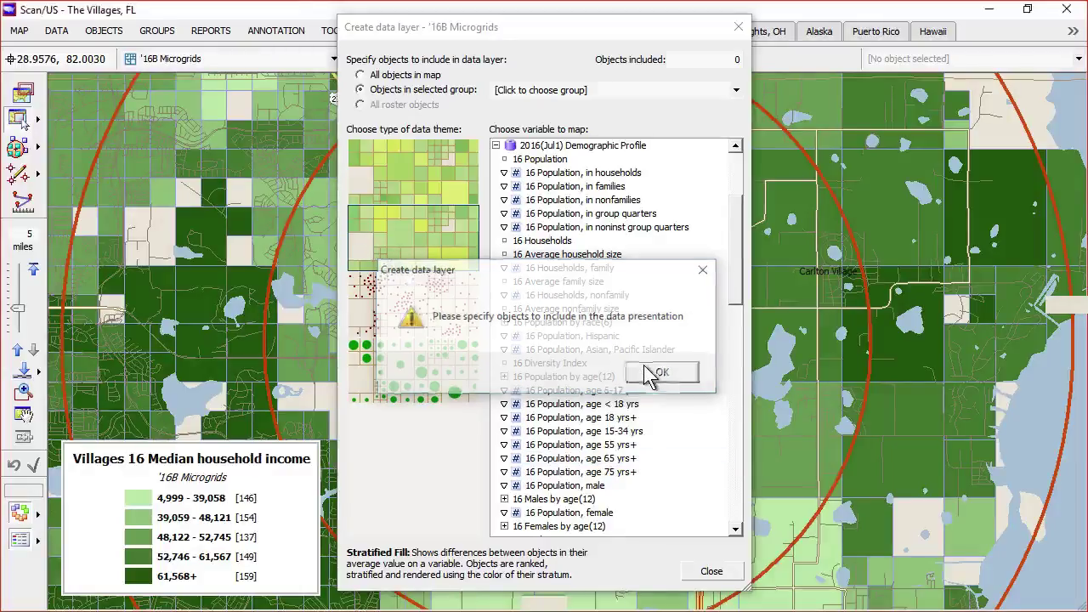
click(505, 458)
click(546, 472)
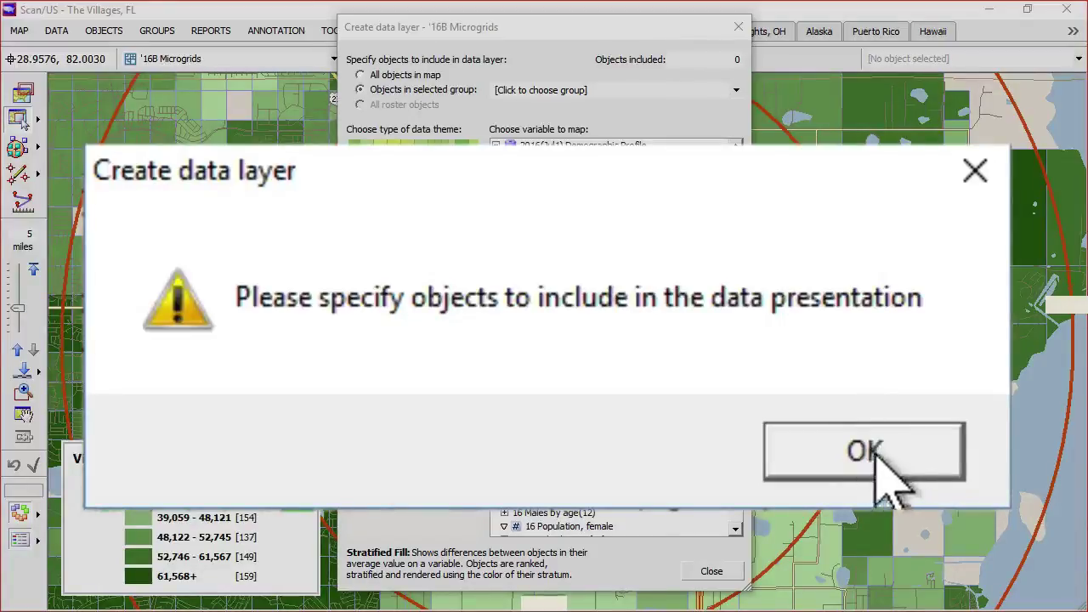
click(841, 441)
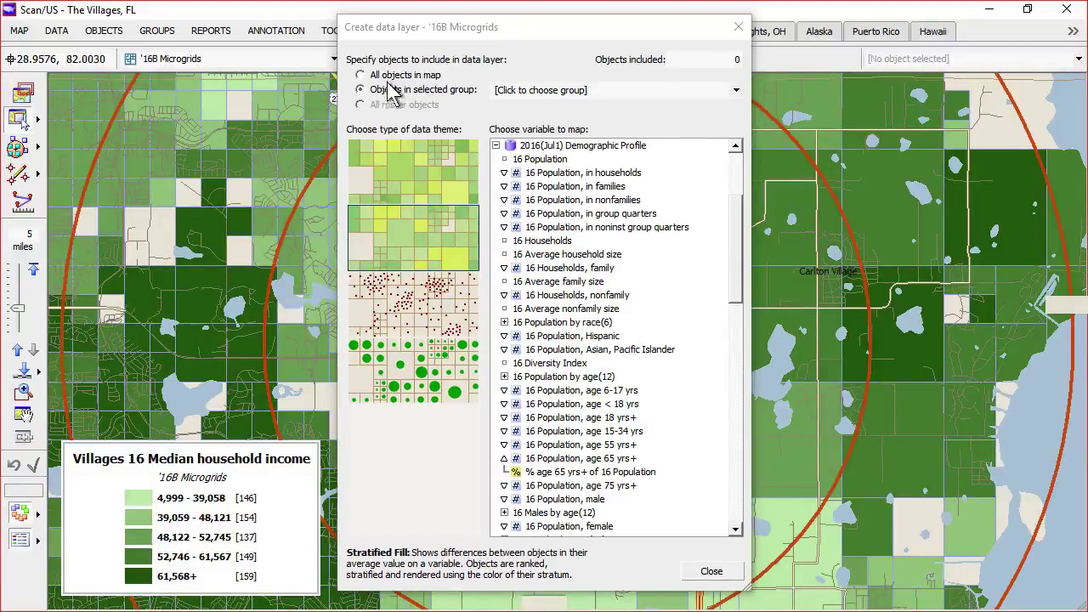
Start a stratified fill of % age 65 yrs+ of 16 Population for all '16B Microgrids objects in the map
click(737, 91)
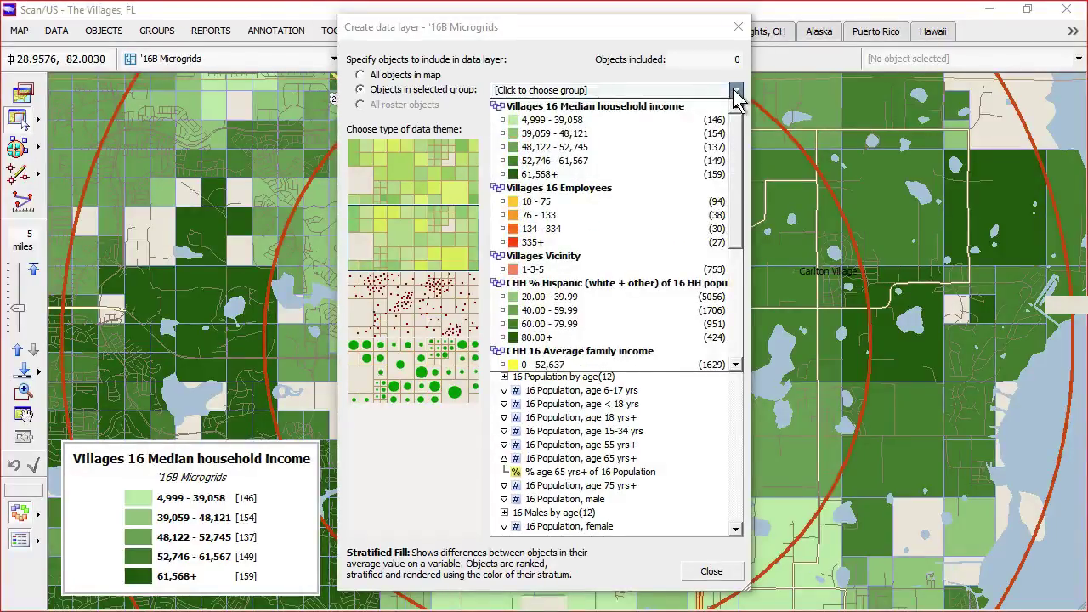
click(735, 94)
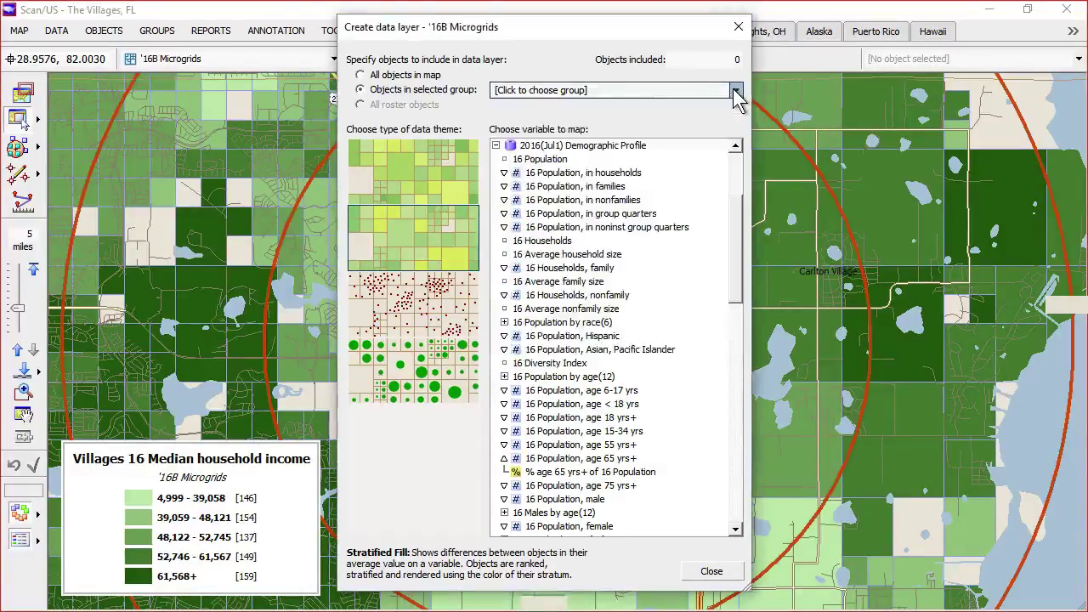
click(405, 76)
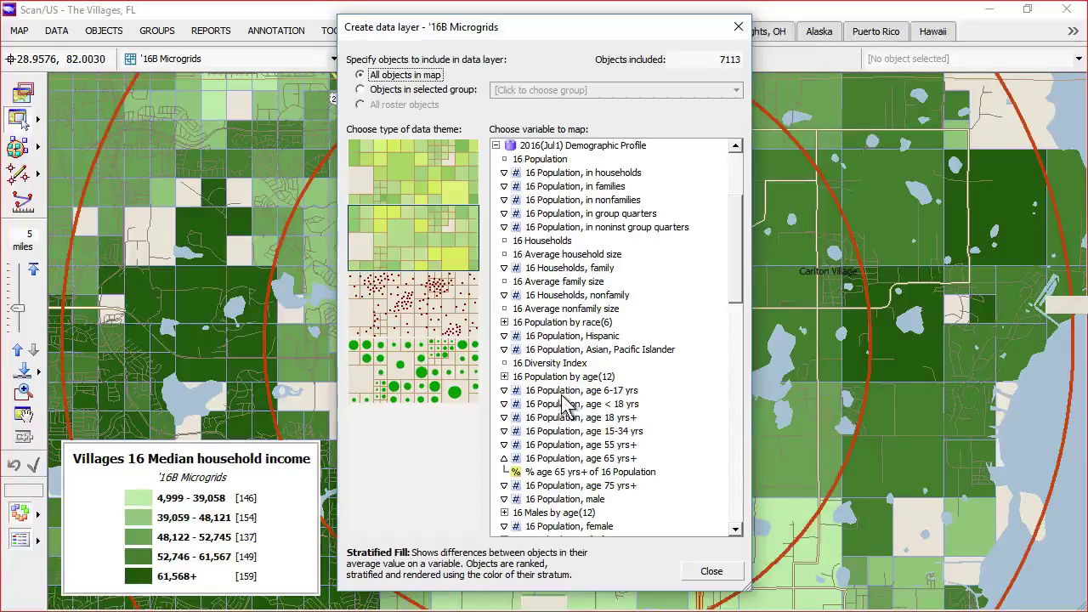
double_click(569, 472)
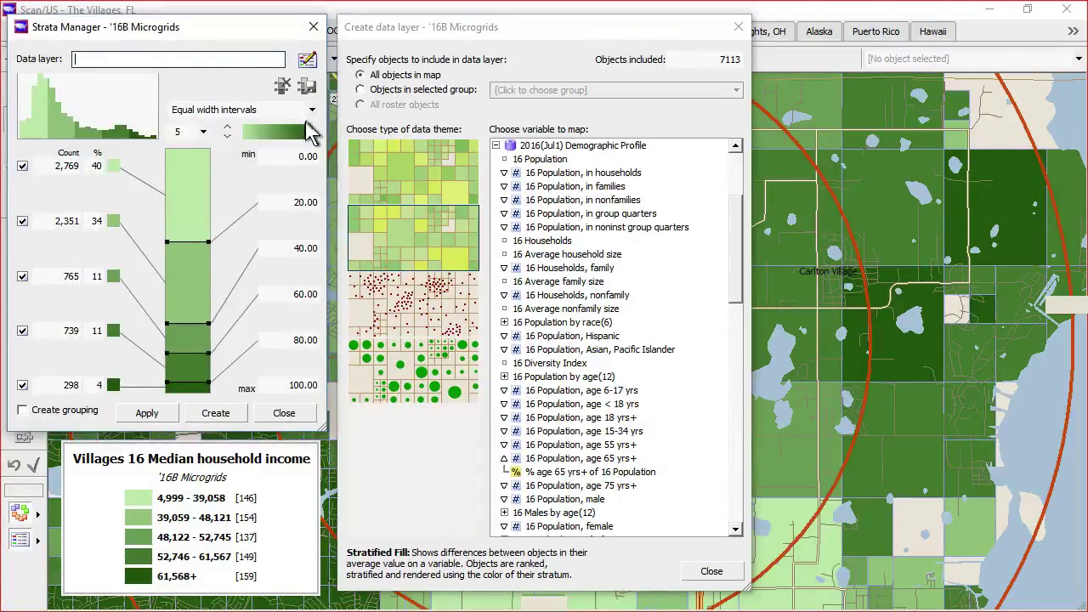
Recolor the age 65 yrs+ strata with a light-to-dark purple ramp and apply the data layer to the map
click(311, 133)
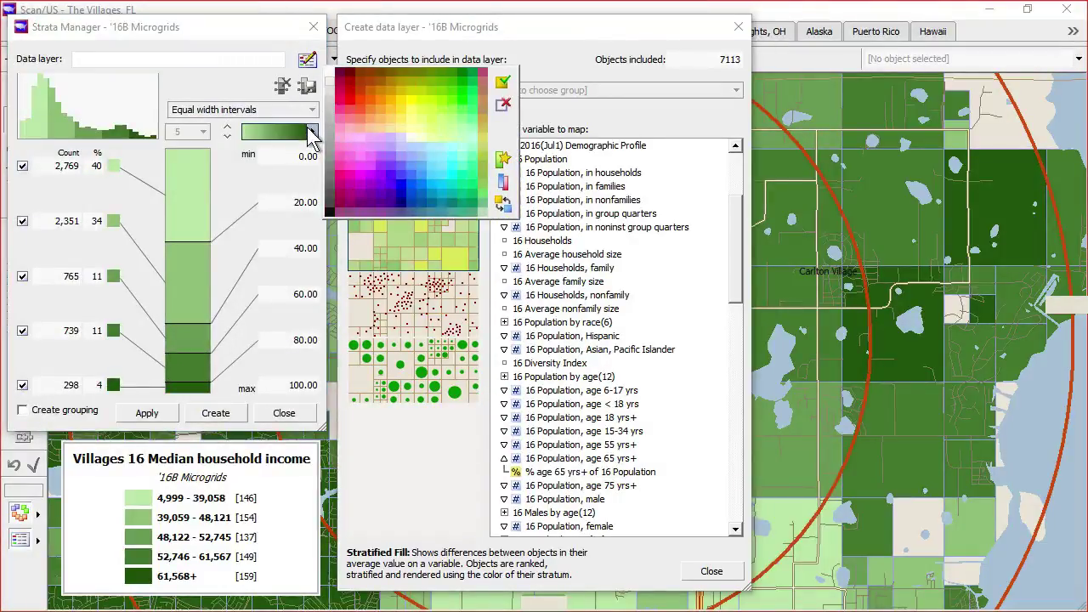
click(311, 132)
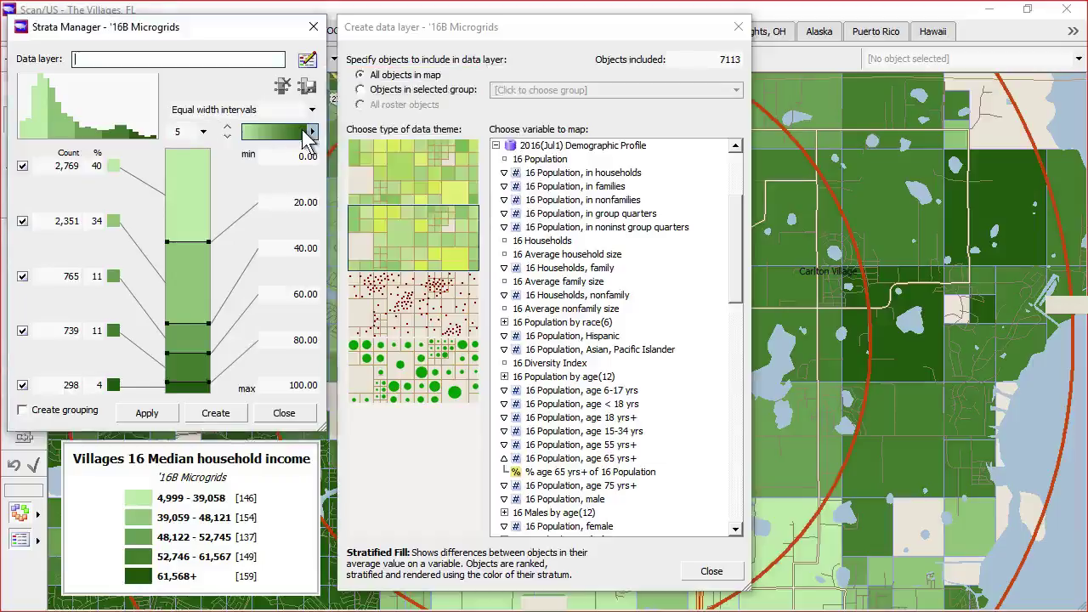
click(311, 132)
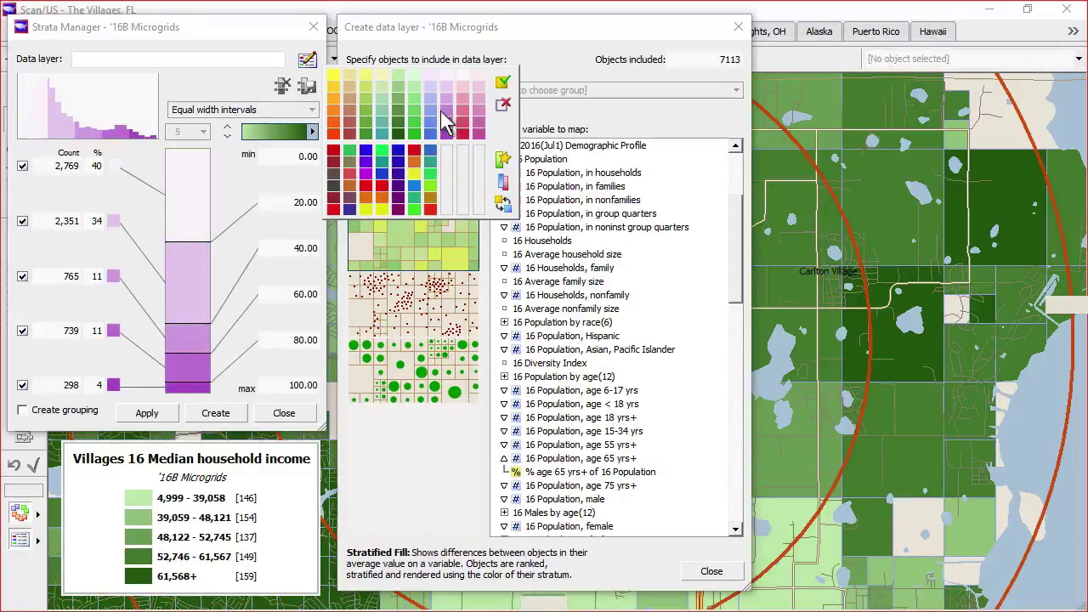
click(502, 82)
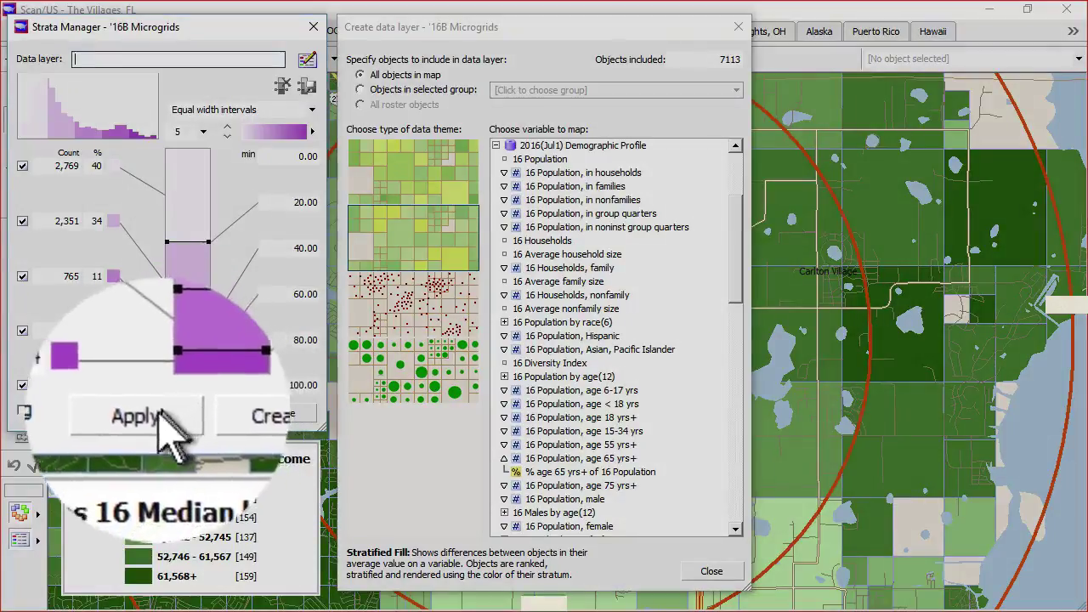
click(159, 417)
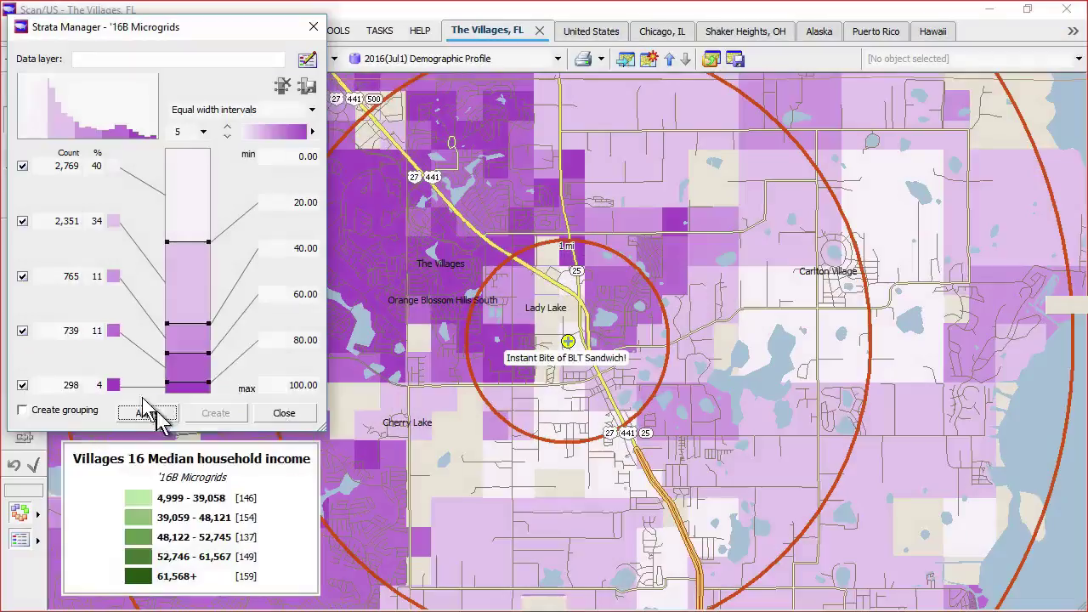
click(311, 29)
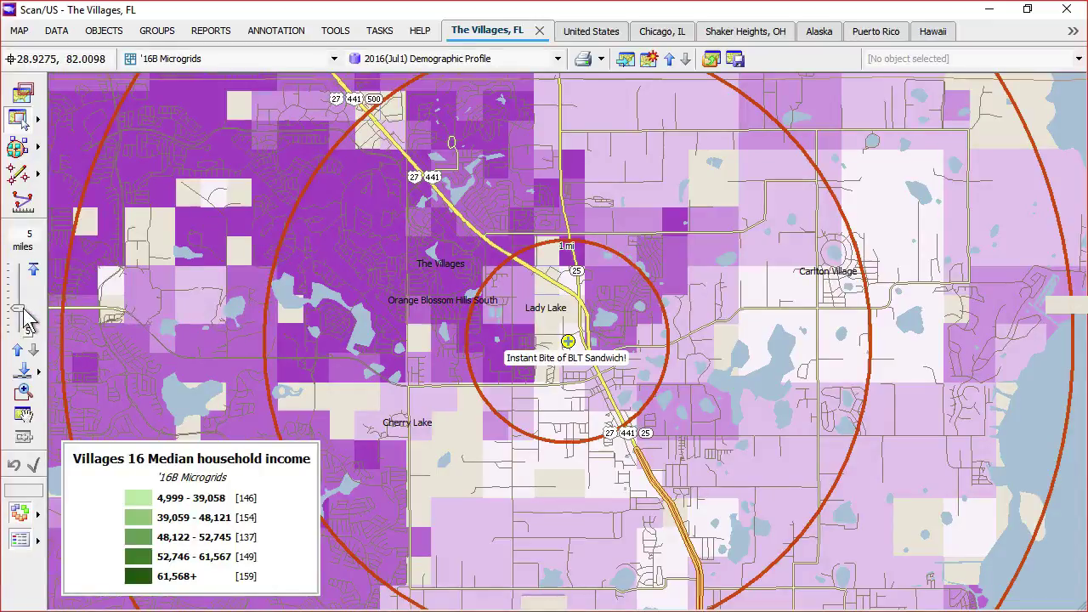
Select microgrid 28081/5659.42 within the 5 mi ring and examine its own QuickLook demographic profile instead of the income group's
drag(25, 312, 23, 316)
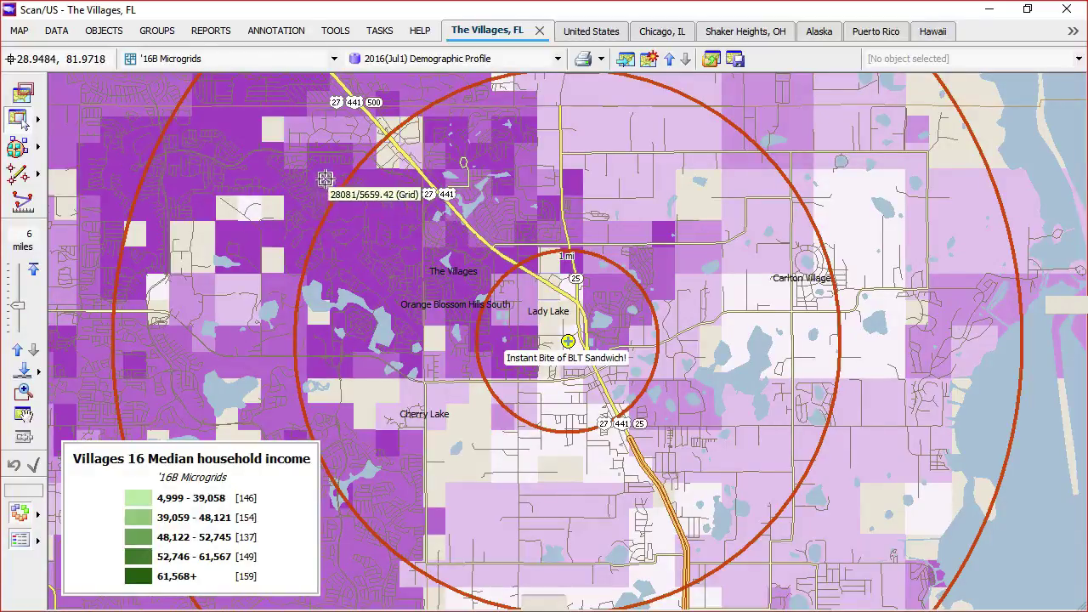
mouse_move(325, 178)
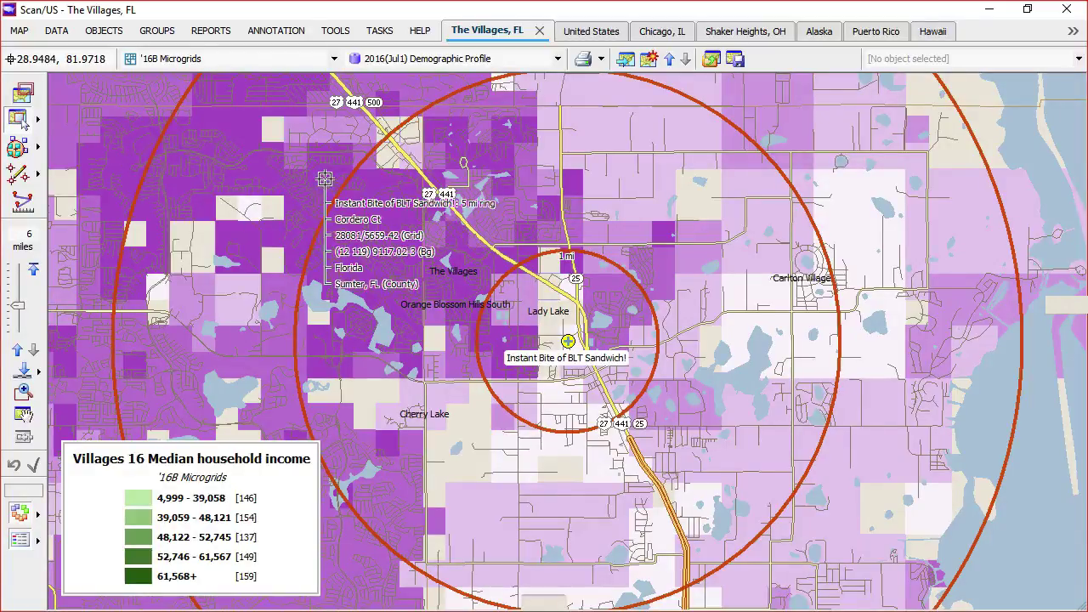
click(345, 236)
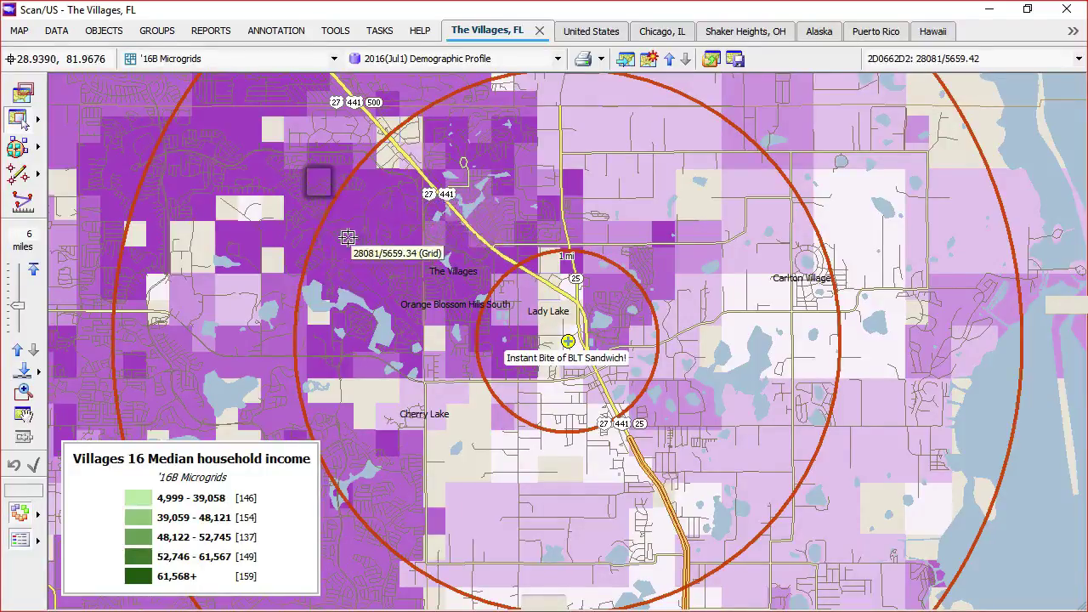
click(57, 32)
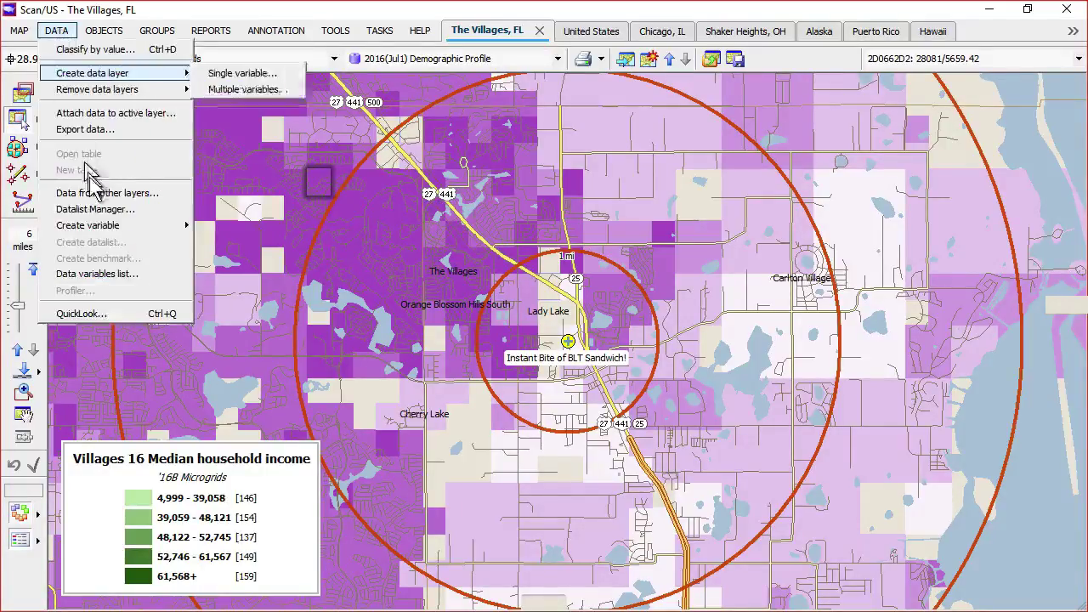
click(95, 309)
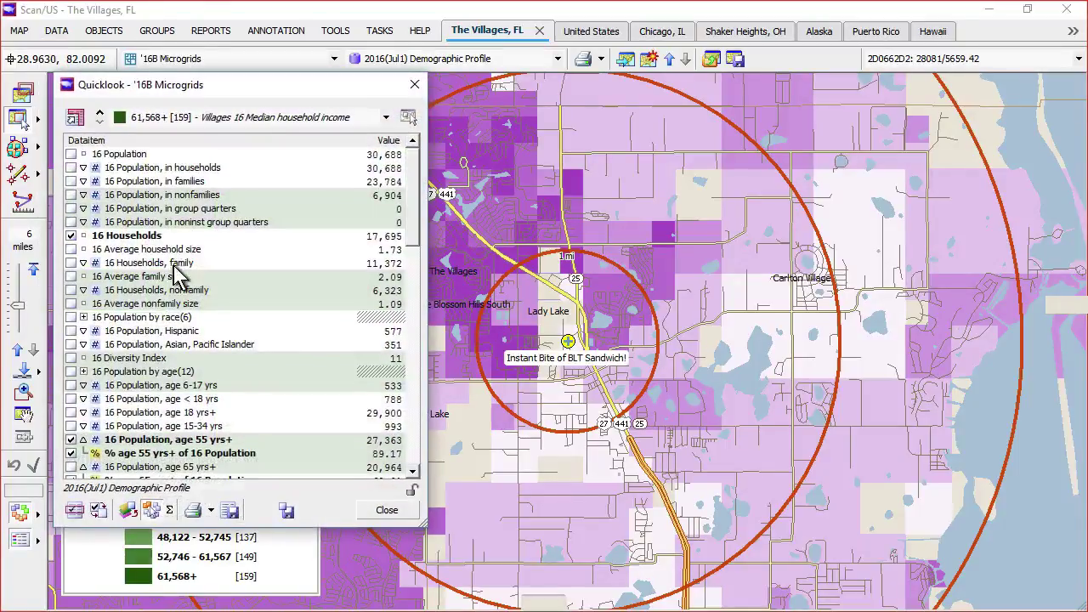
click(128, 510)
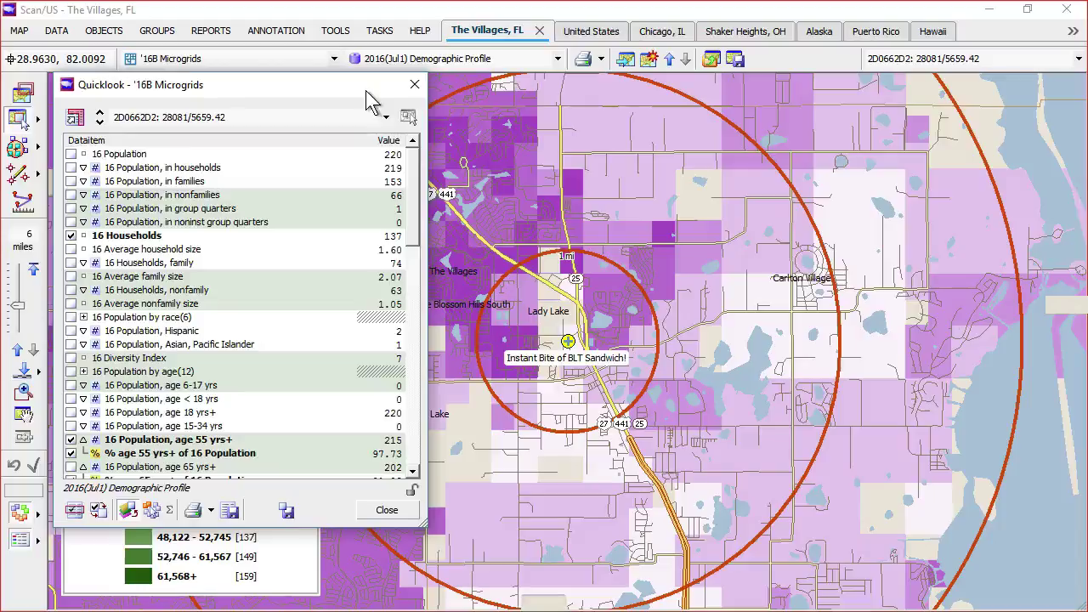
click(414, 85)
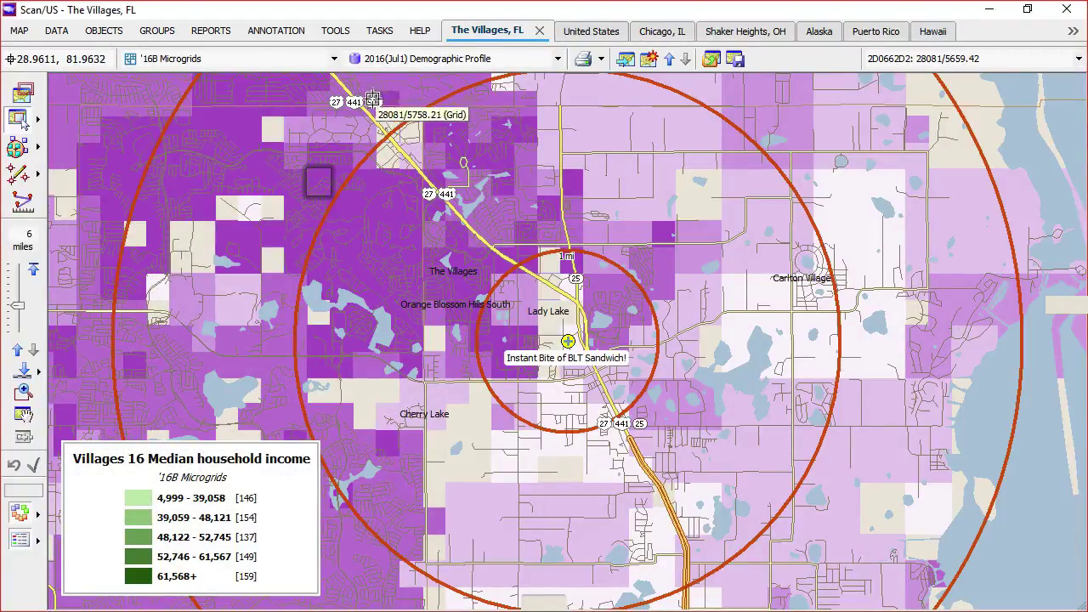
Start a single-variable Proportional Marker data layer of 16 Households for all '16B Microgrids objects in the map
click(56, 34)
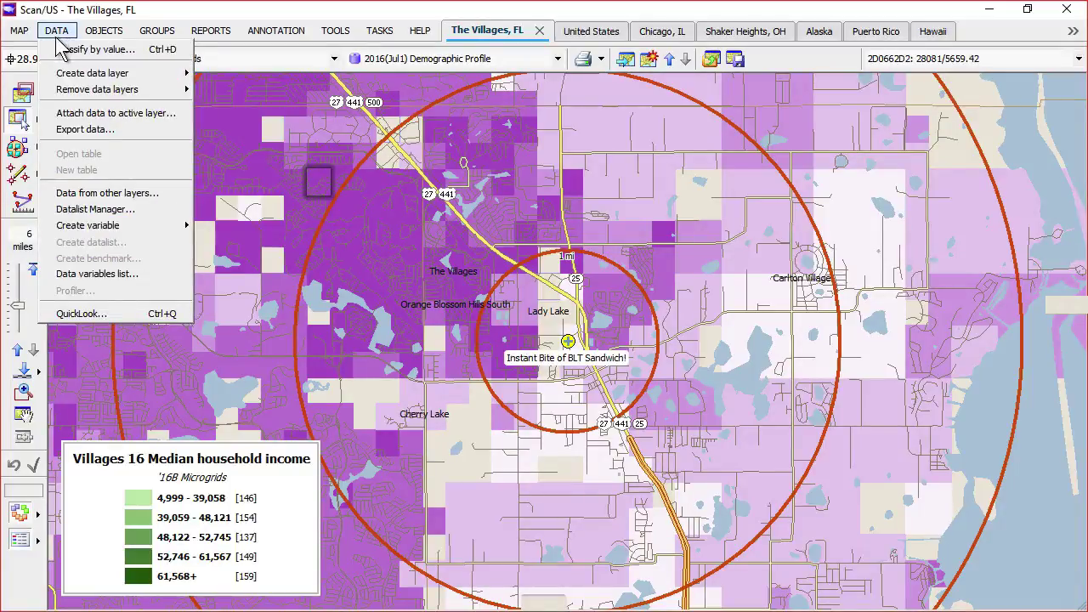
mouse_move(73, 73)
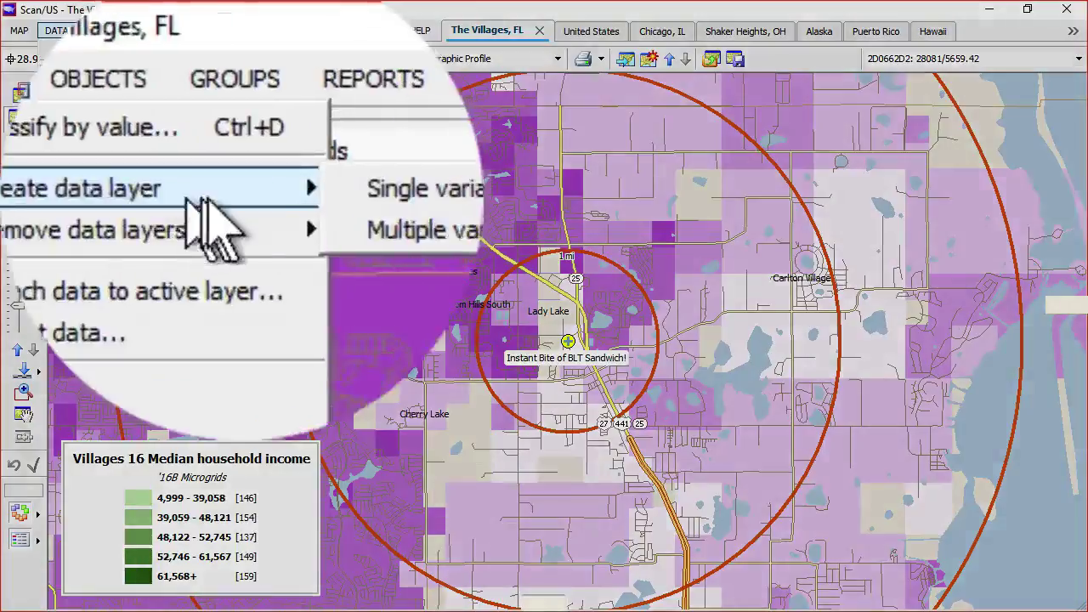
click(227, 77)
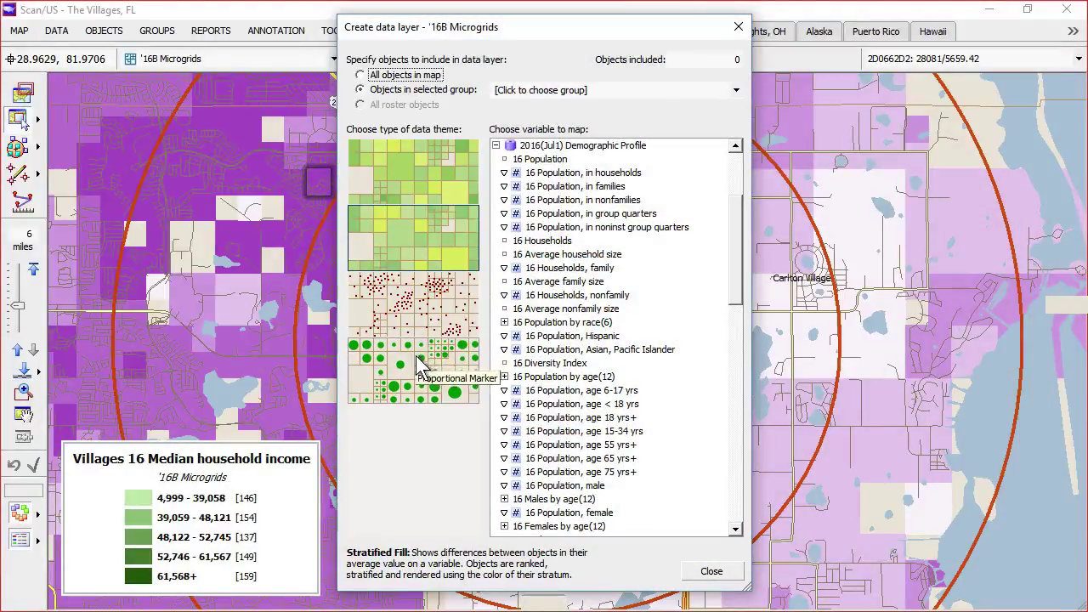
click(377, 76)
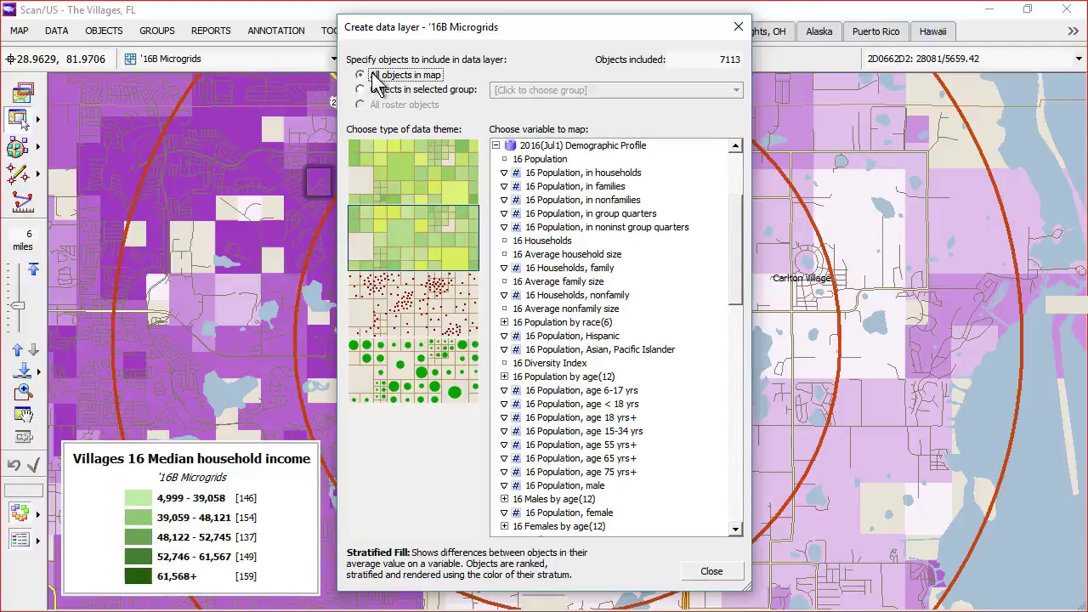
click(414, 365)
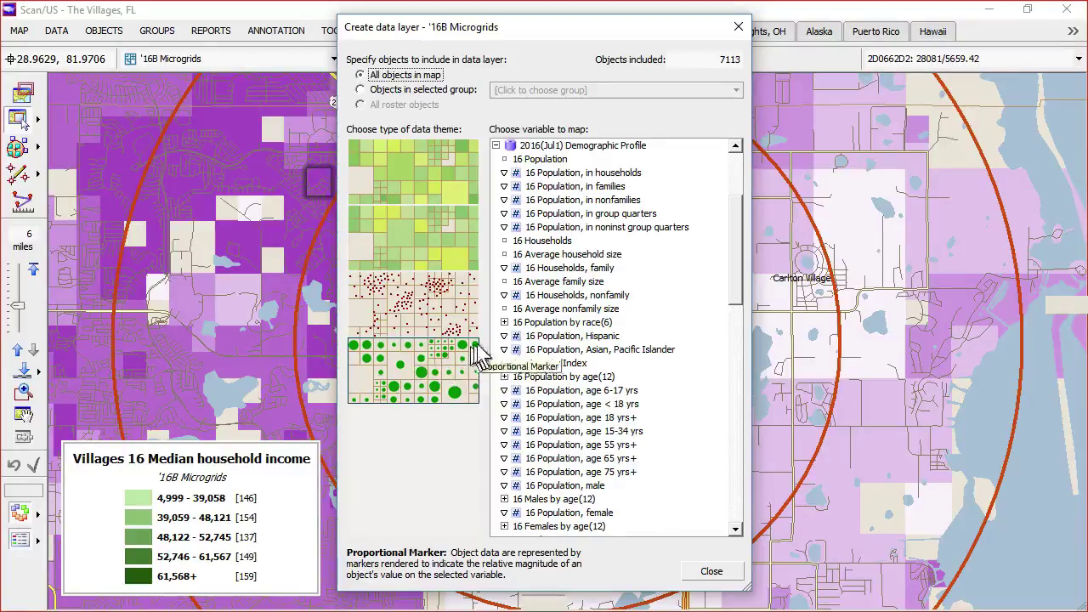
double_click(571, 241)
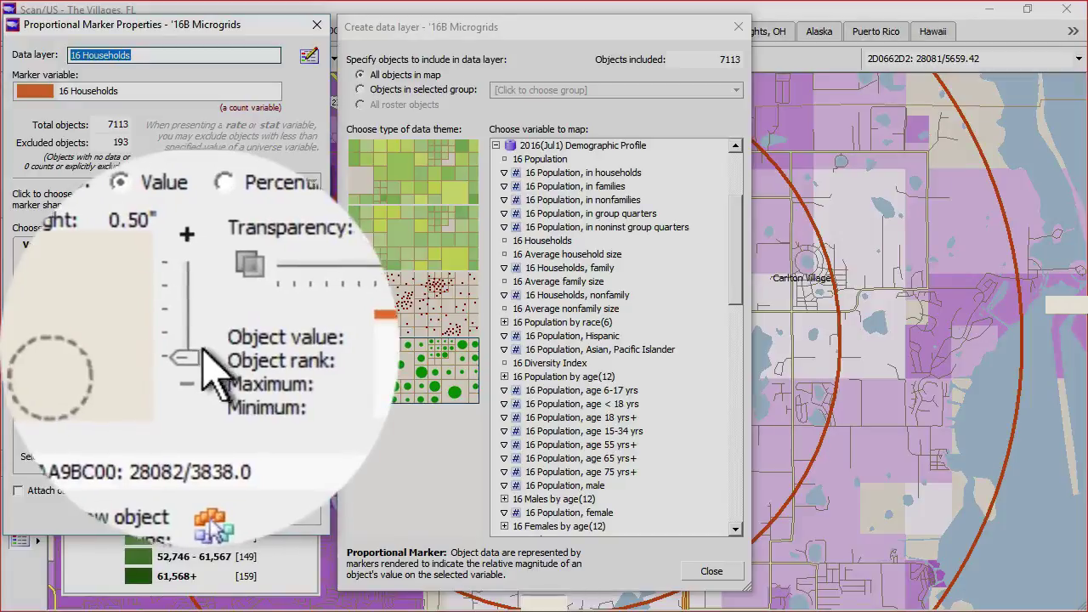
Set the household markers' maximum height to 0.69" and apply the marker layer to the map
drag(204, 366, 204, 338)
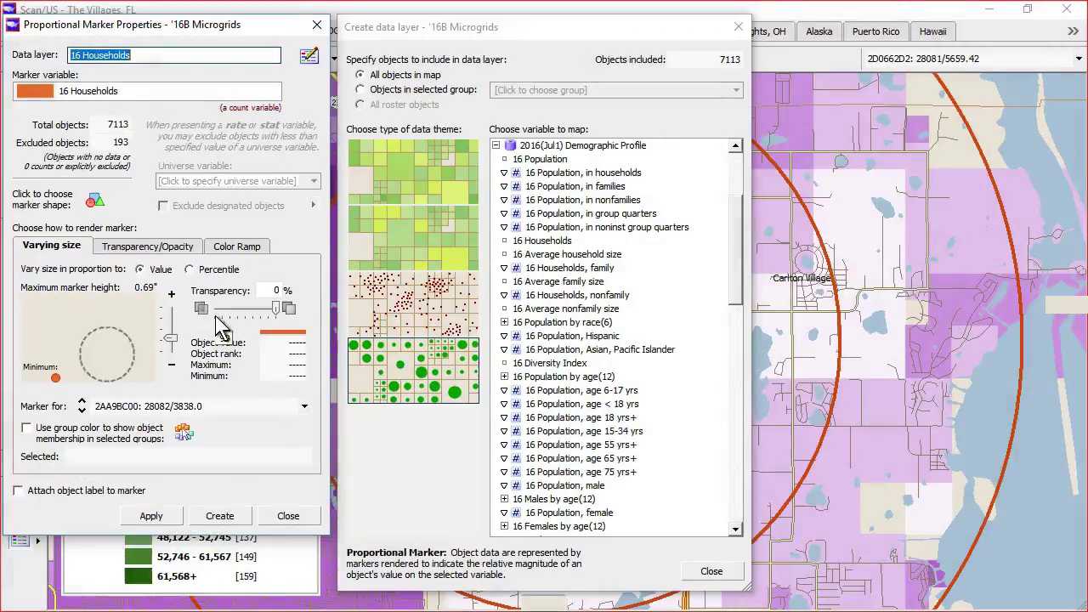
click(151, 517)
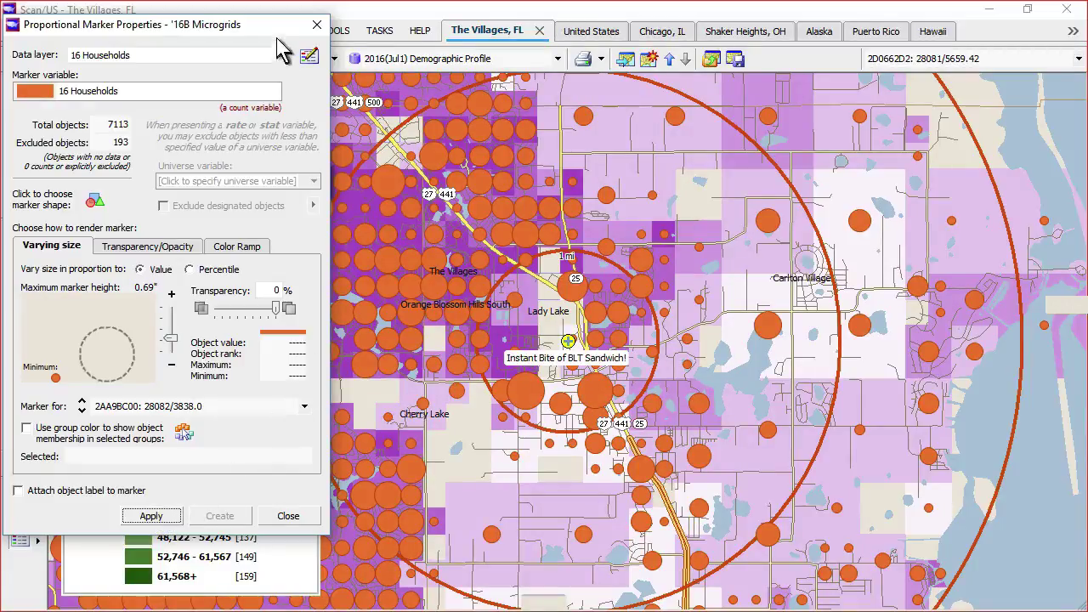
drag(278, 40, 248, 41)
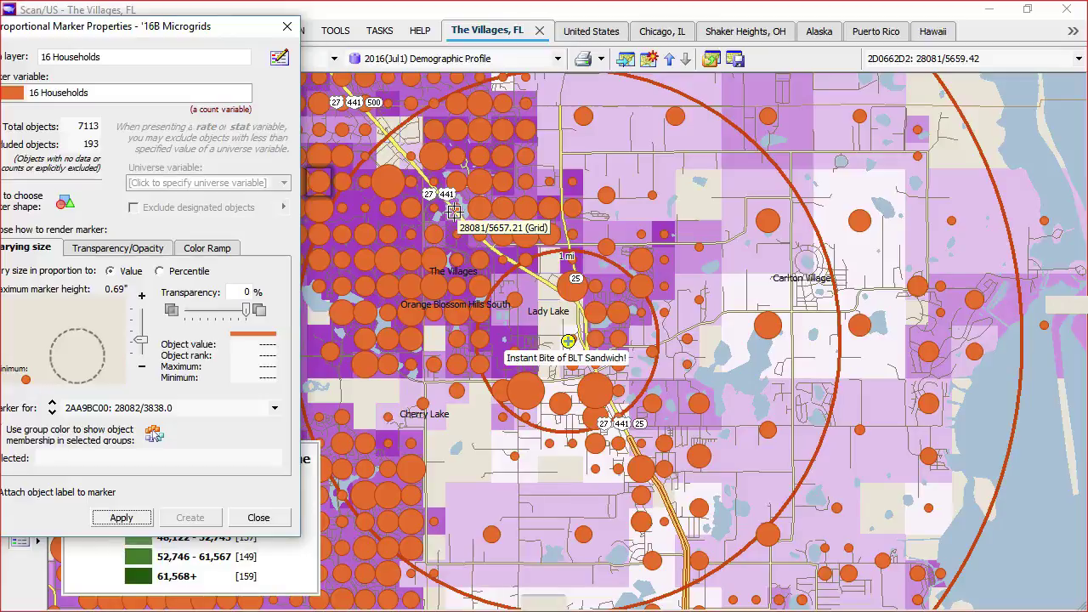
click(258, 518)
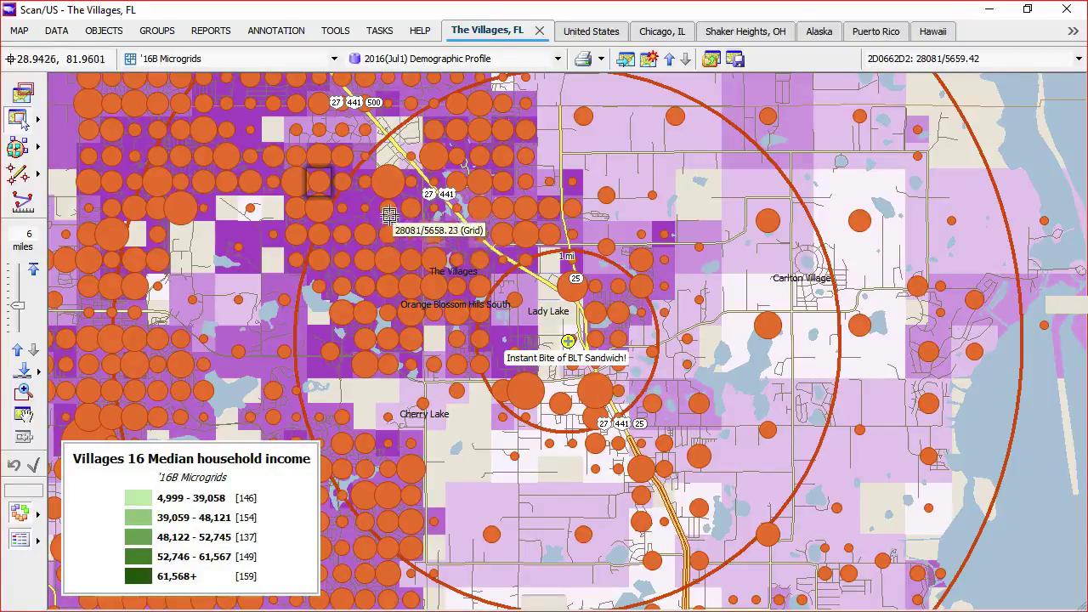
Select the site's 3 mi ring and examine its QuickLook profile, keeping the densely marked microgrids around The Villages uncovered
mouse_move(657, 208)
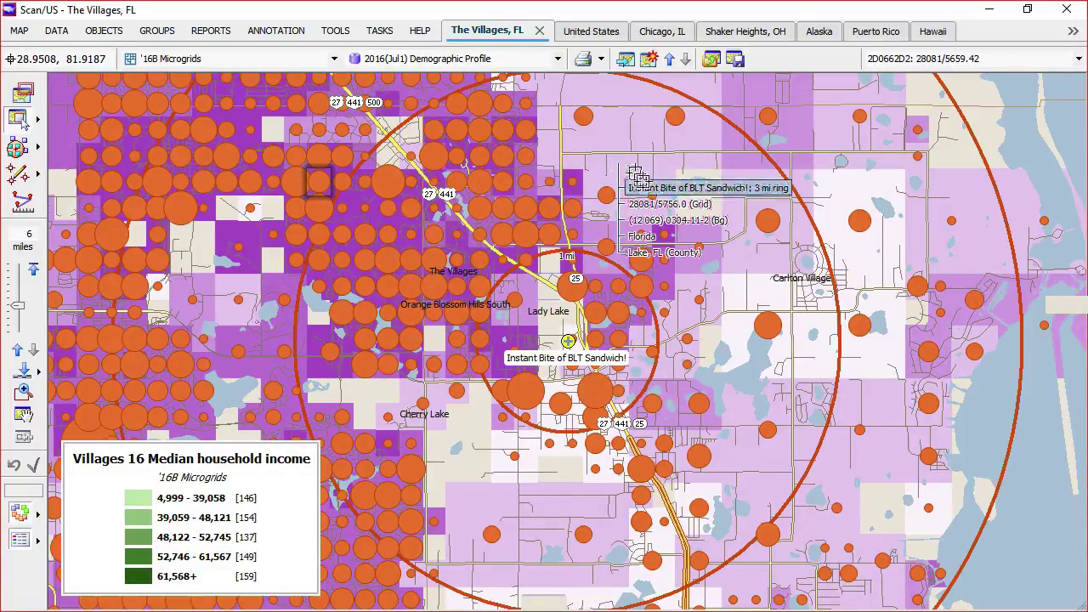
click(651, 187)
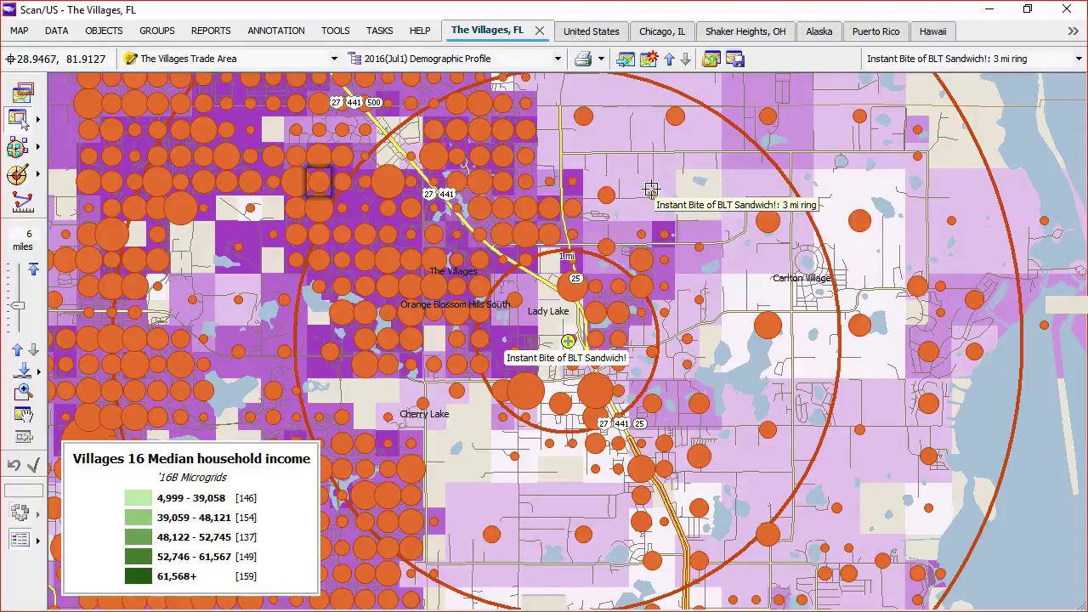
right_click(651, 189)
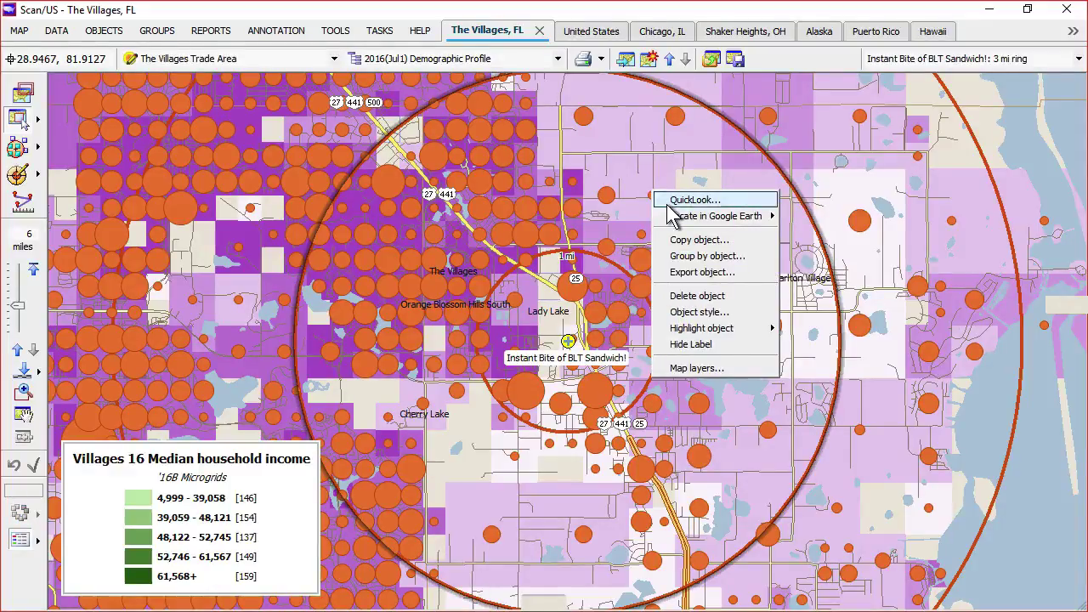
click(671, 203)
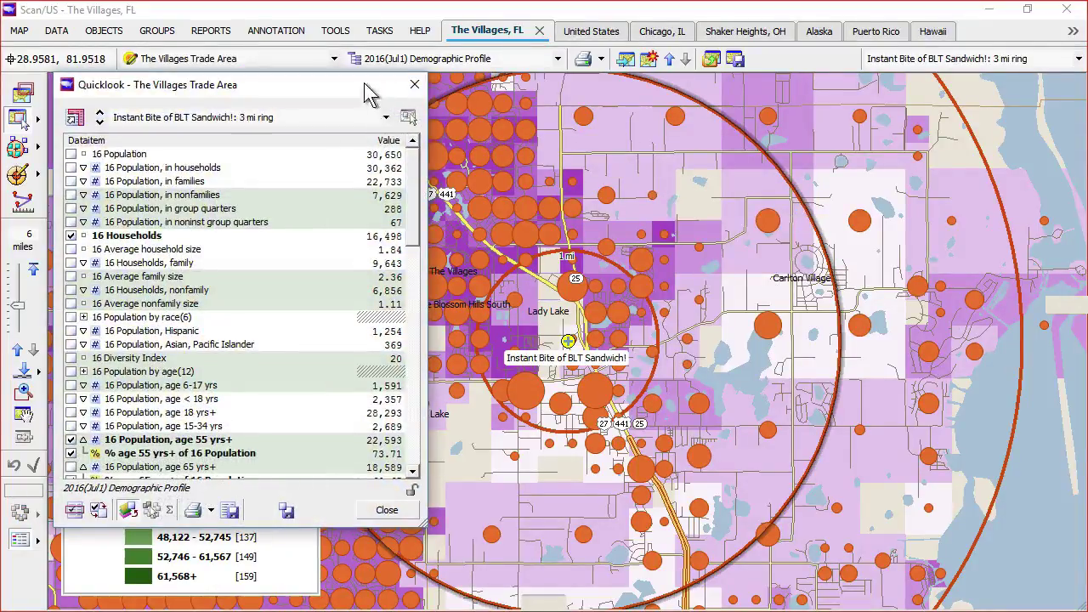
drag(369, 91, 967, 144)
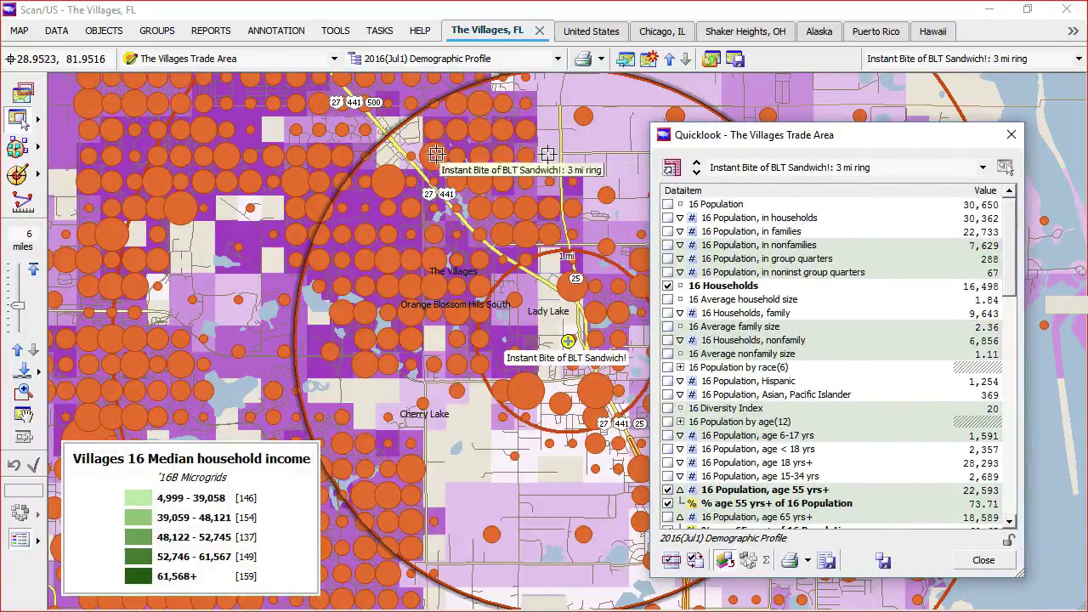